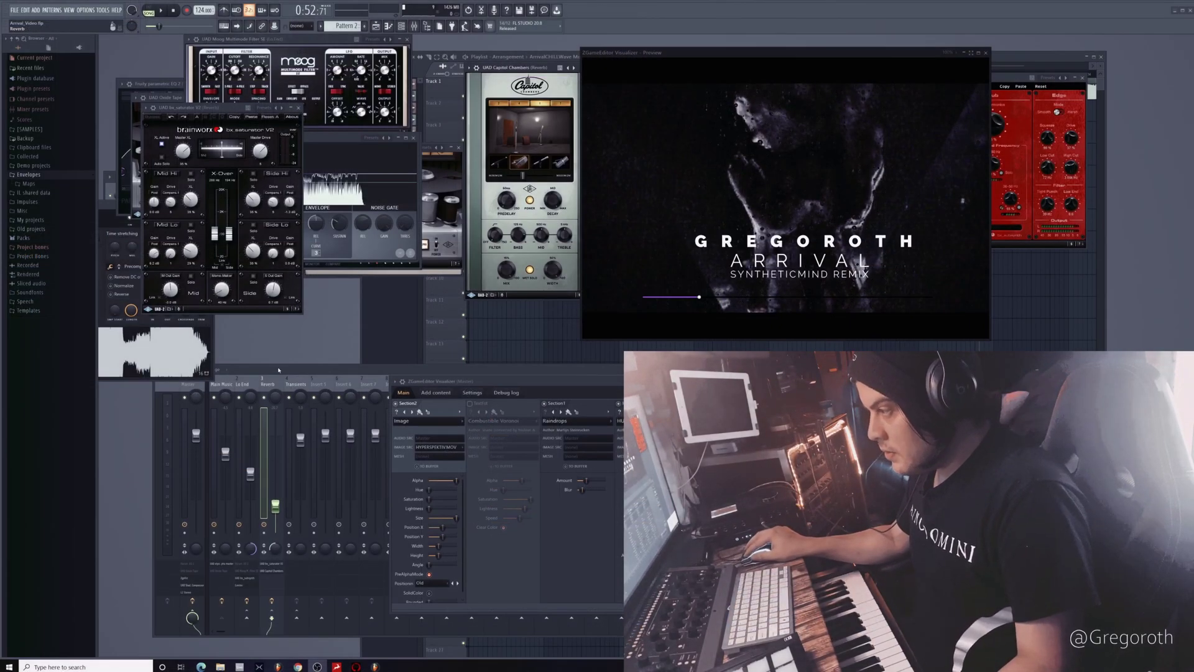
# Play the song, lower the Main Music track's fader slightly in the mixer, and stop playback
pyautogui.click(279, 370)
pyautogui.click(181, 386)
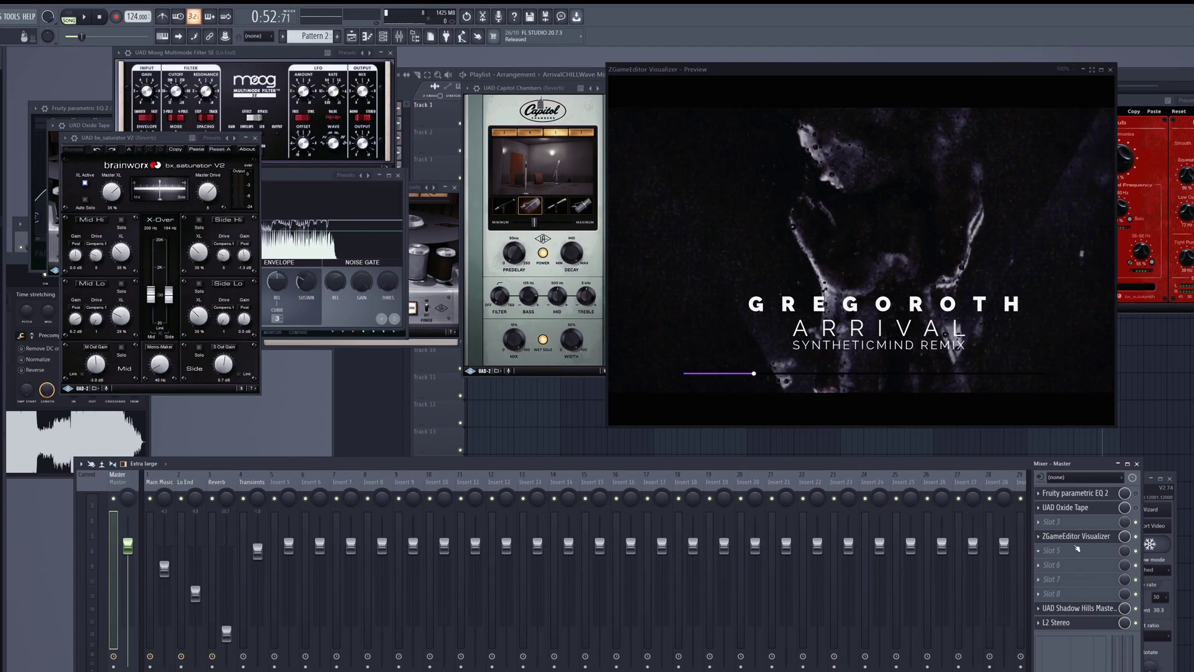
pyautogui.press('space')
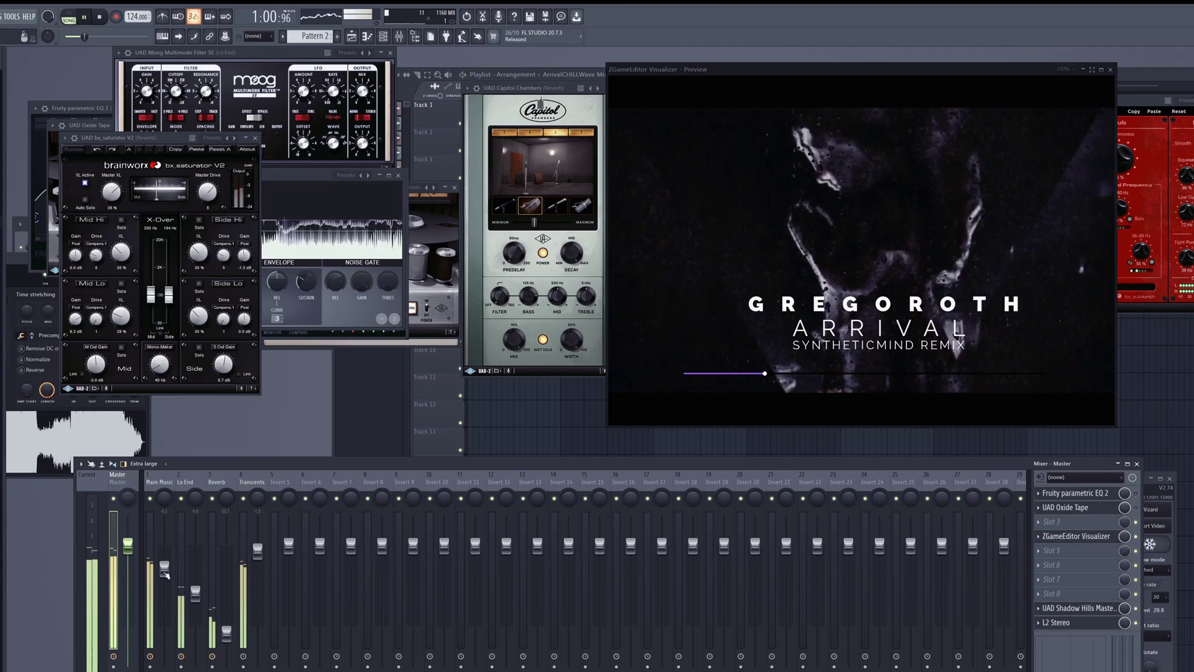
pyautogui.click(159, 482)
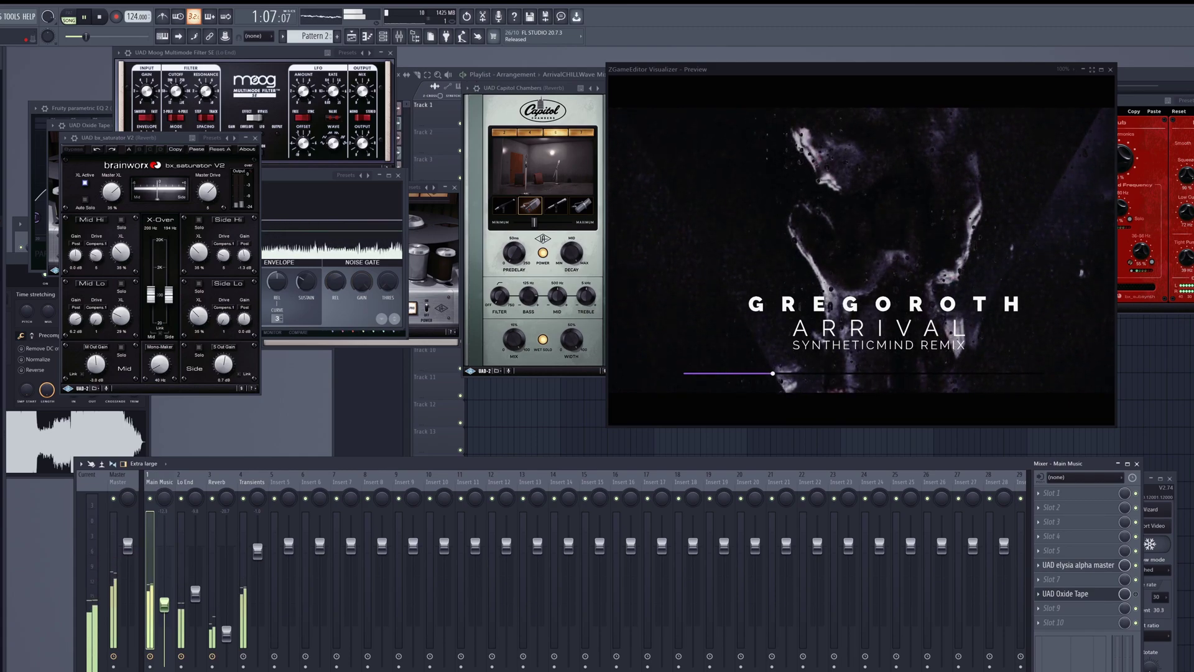
pyautogui.moveTo(164, 600); pyautogui.dragTo(165, 590)
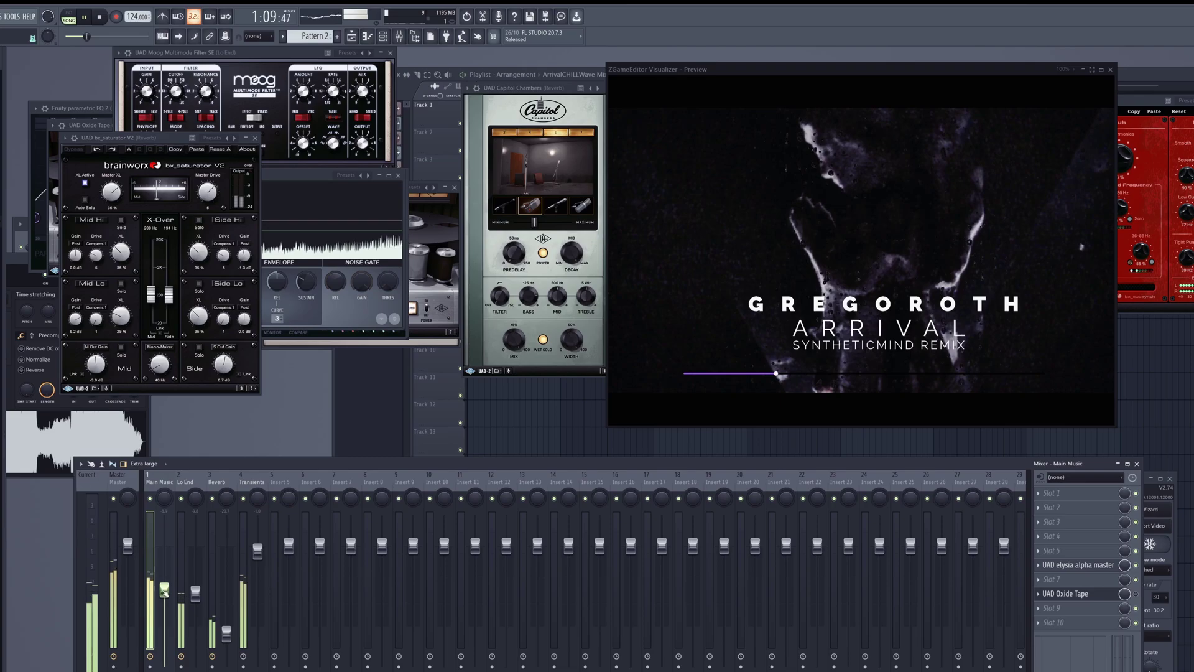
pyautogui.press('space')
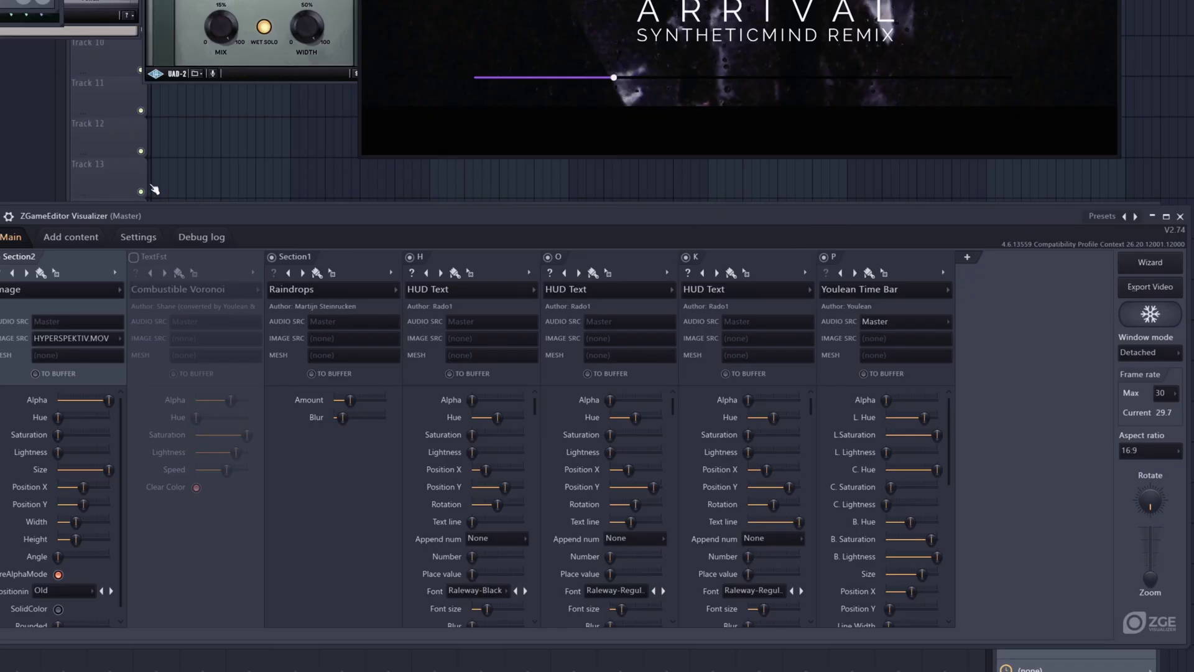
# Try a lower Blur amount on the Raindrops layer in the ZGameEditor Visualizer and reset it
pyautogui.moveTo(210, 222)
pyautogui.mouseDown()
pyautogui.moveTo(255, 222)
pyautogui.moveTo(227, 233)
pyautogui.mouseUp()
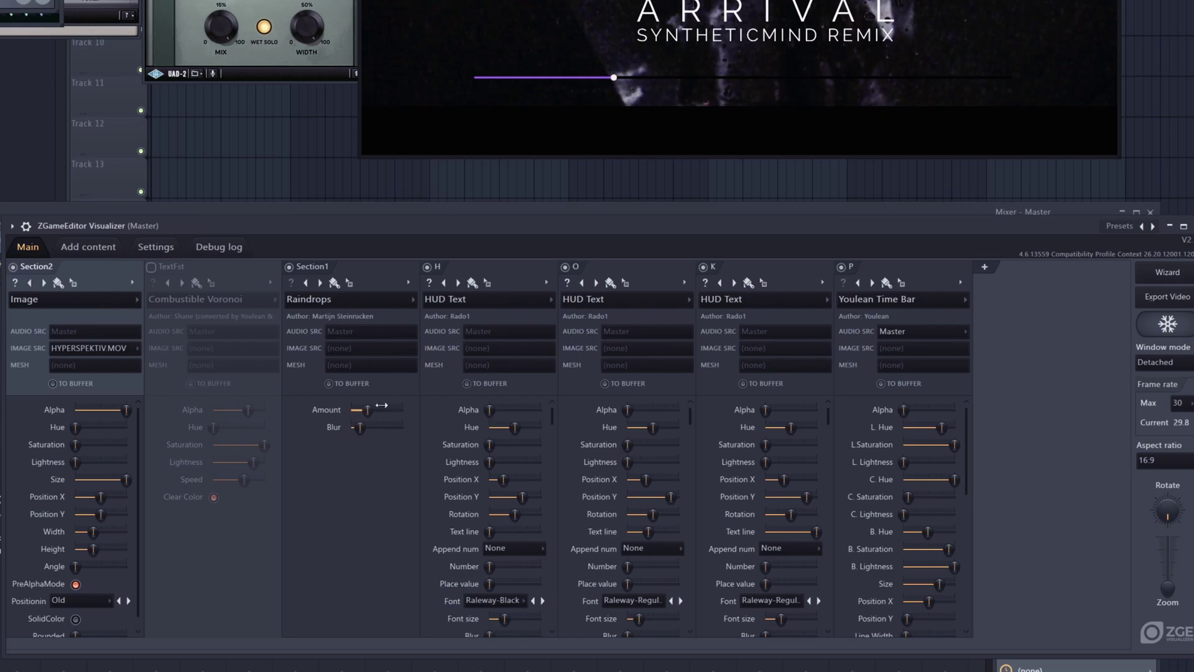
pyautogui.moveTo(359, 427)
pyautogui.mouseDown()
pyautogui.moveTo(403, 427)
pyautogui.moveTo(353, 428)
pyautogui.mouseUp()
pyautogui.rightClick(354, 429)
pyautogui.click(349, 440)
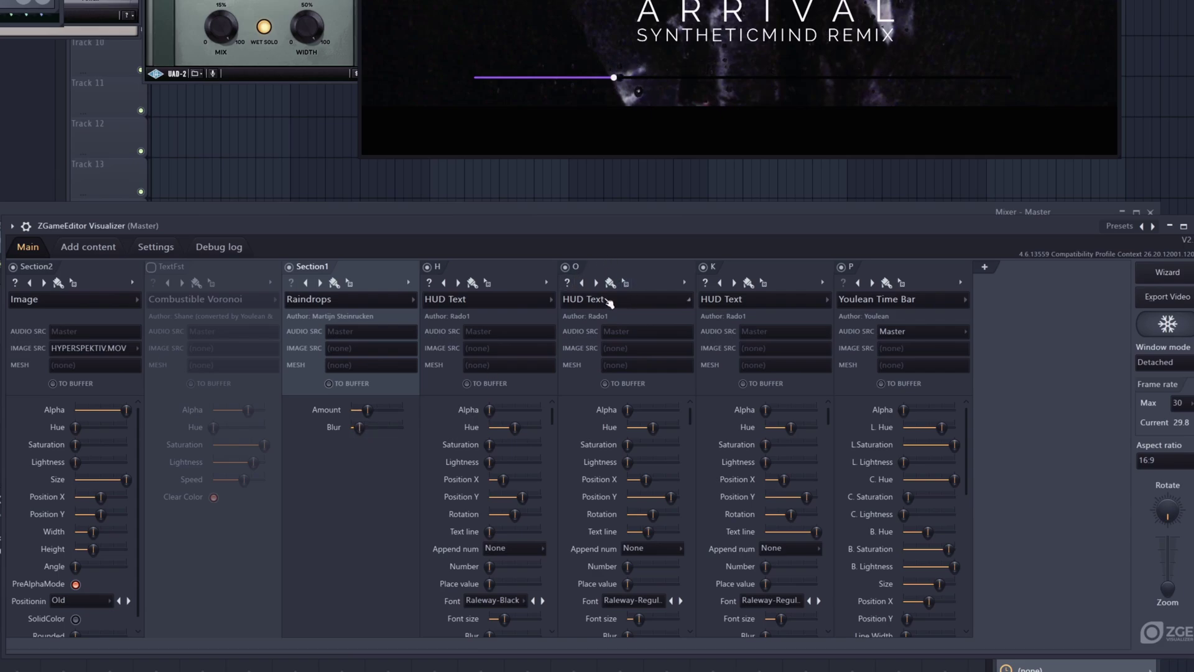
# Turn off every active visualizer layer: the Youlean Time Bar, the three HUD Text layers, Raindrops and the Section2 image
pyautogui.click(842, 267)
pyautogui.click(704, 267)
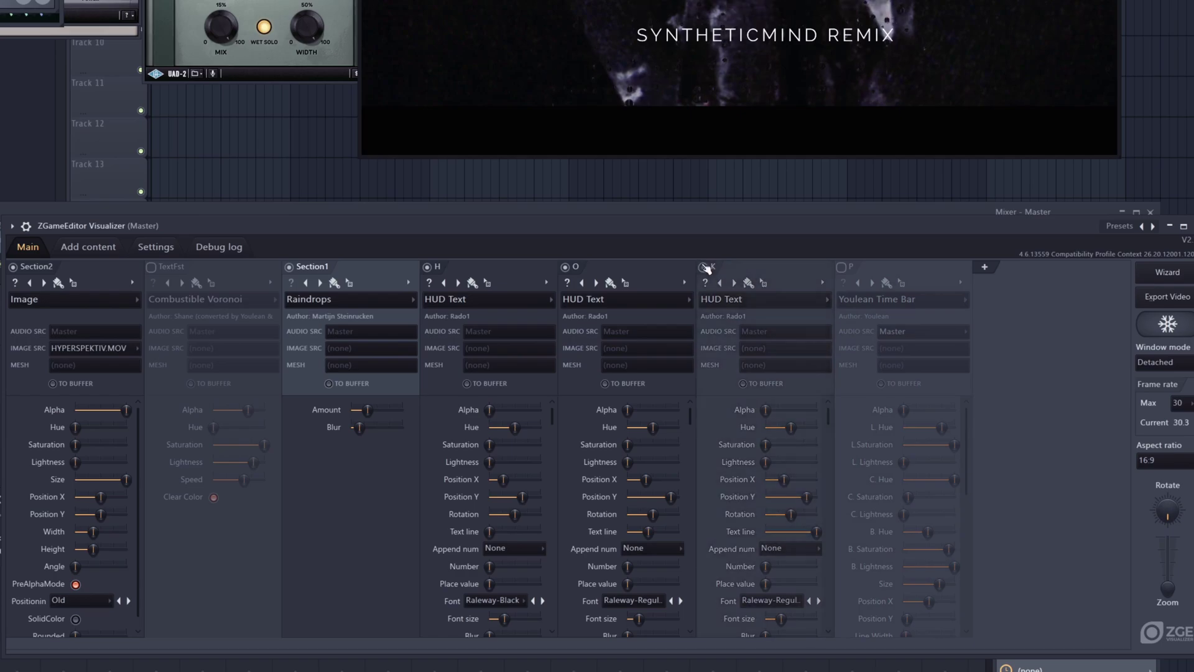
pyautogui.click(566, 267)
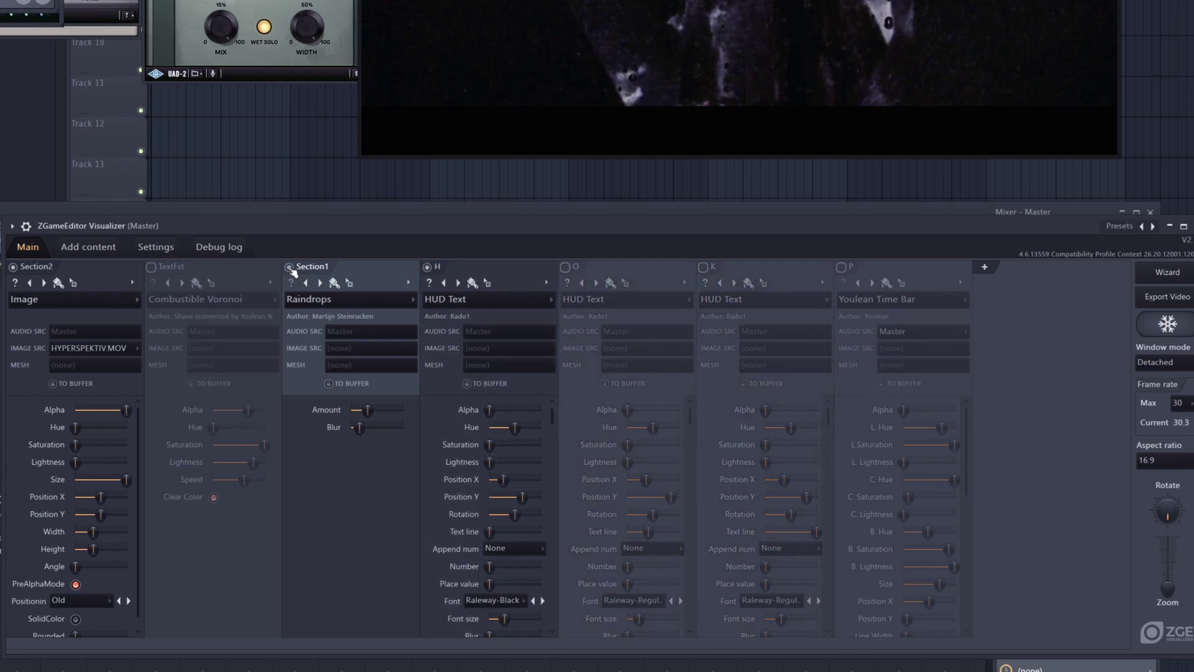
pyautogui.click(289, 267)
pyautogui.click(426, 268)
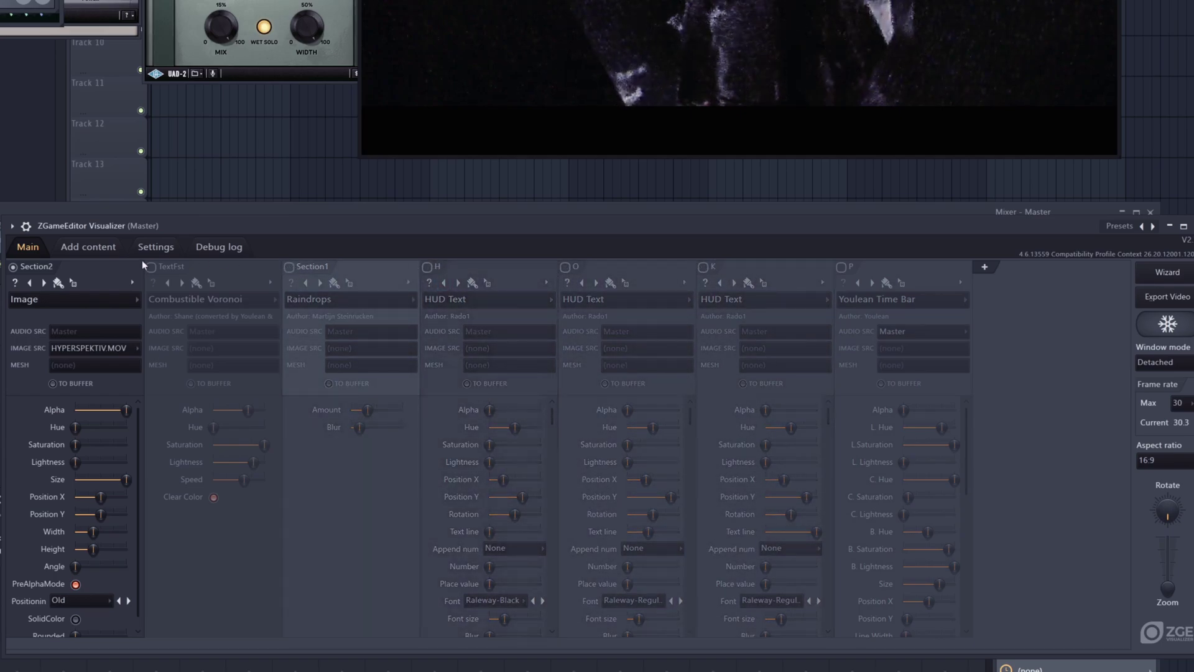
pyautogui.click(13, 266)
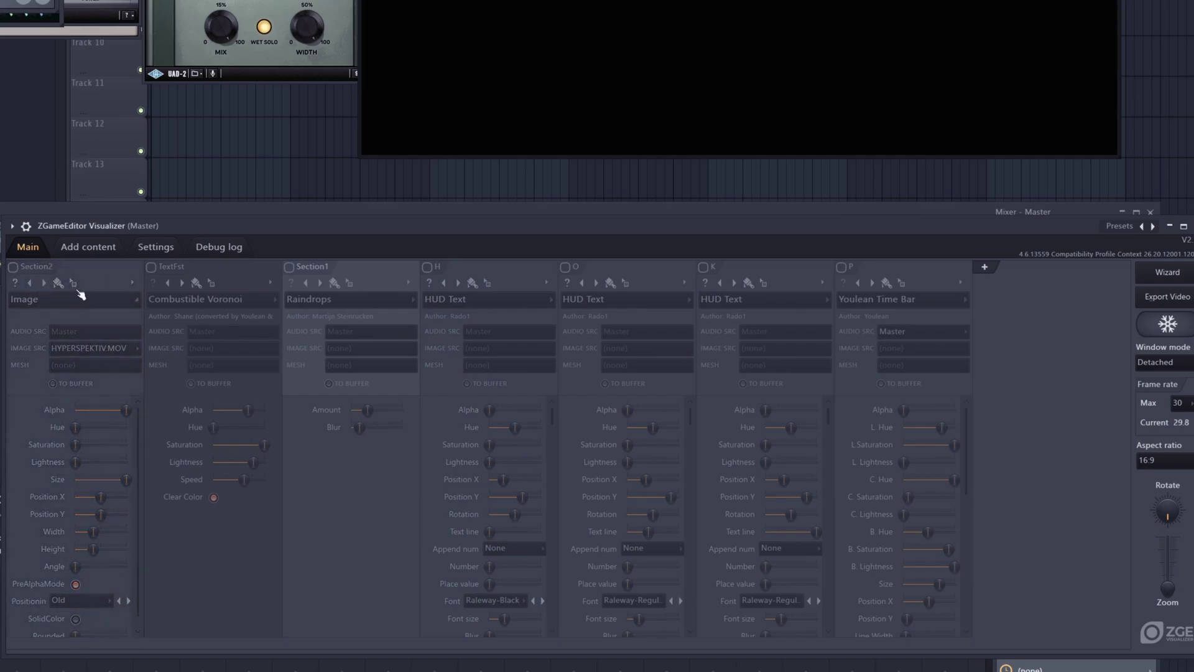
# Add a new visualizer layer and set its effect to Image
pyautogui.click(984, 267)
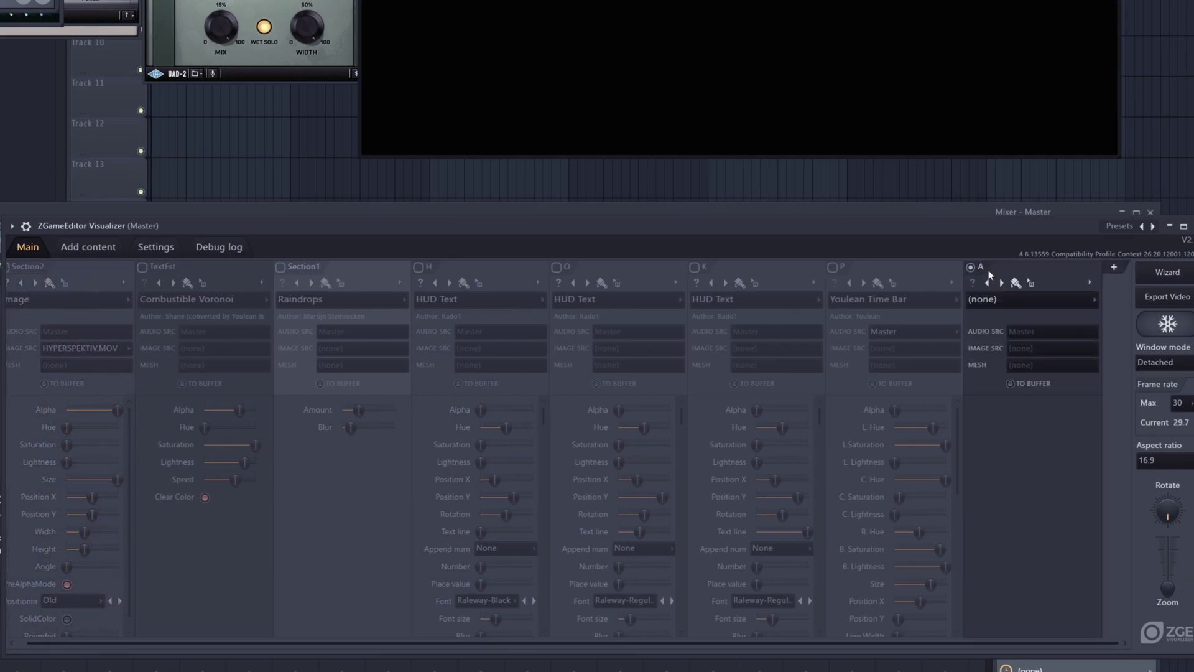
pyautogui.click(1017, 301)
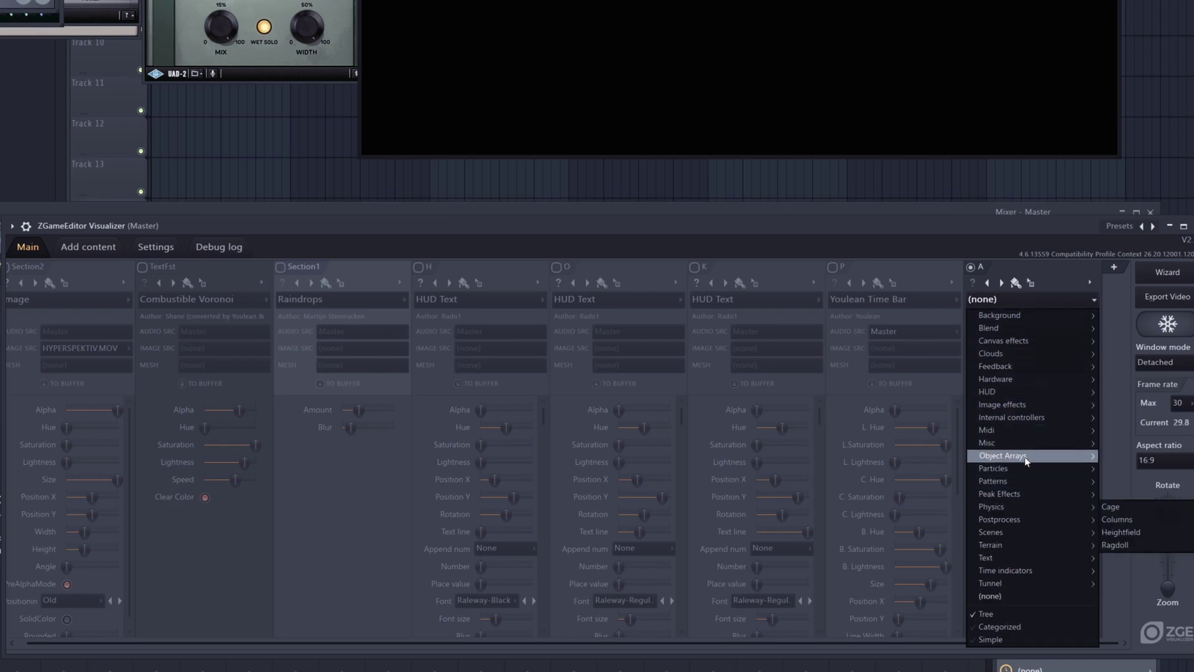
pyautogui.moveTo(1022, 407)
pyautogui.click(1143, 412)
pyautogui.click(988, 283)
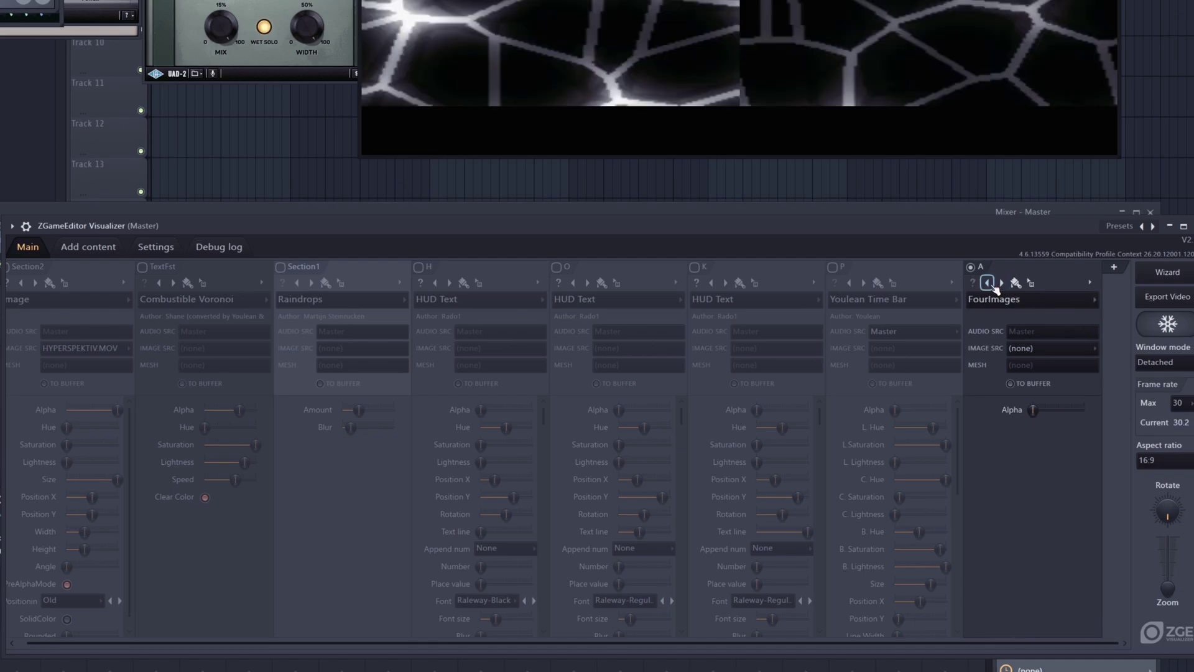
pyautogui.click(988, 283)
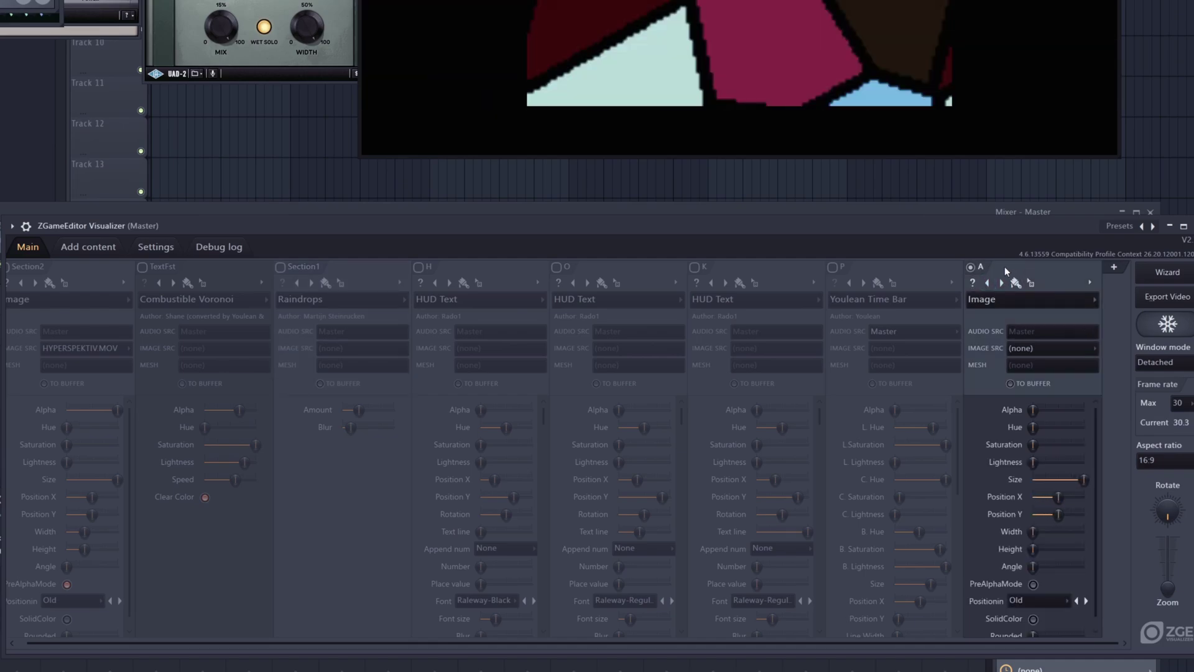
# Add the picture template1.jpg to the visualizer's image content
pyautogui.click(104, 249)
pyautogui.click(69, 291)
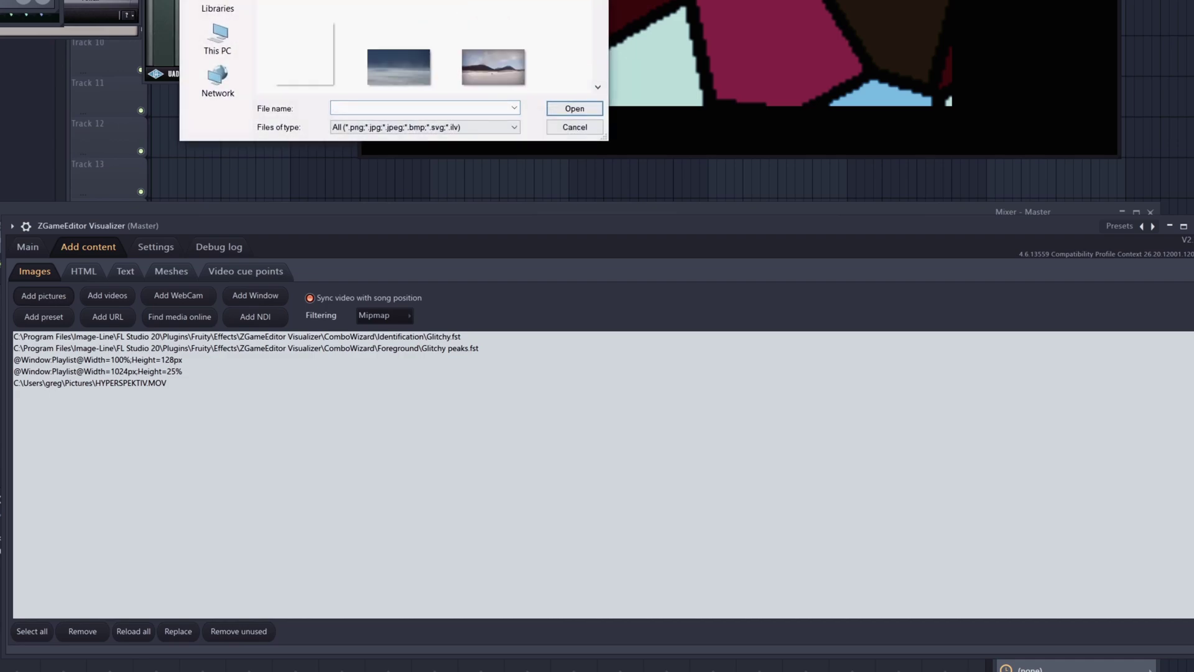
pyautogui.doubleClick(399, 72)
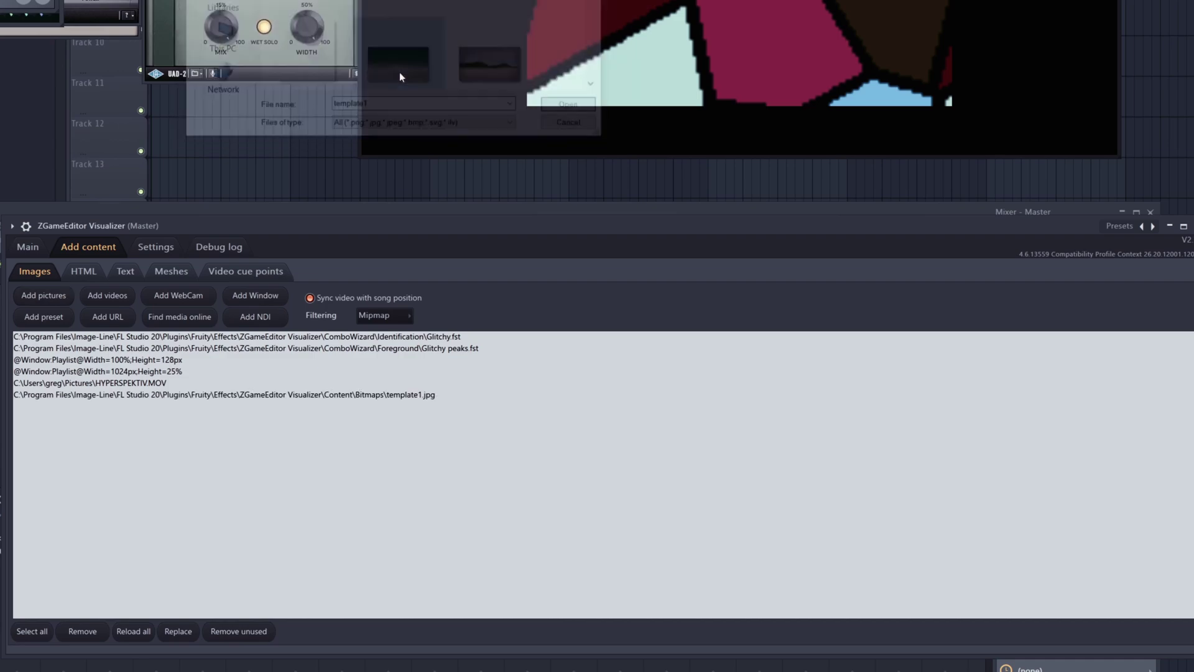
# Set the new Image layer's source to HYPERSPEKTIV.MOV and increase its width and height so the video fills the frame
pyautogui.click(56, 385)
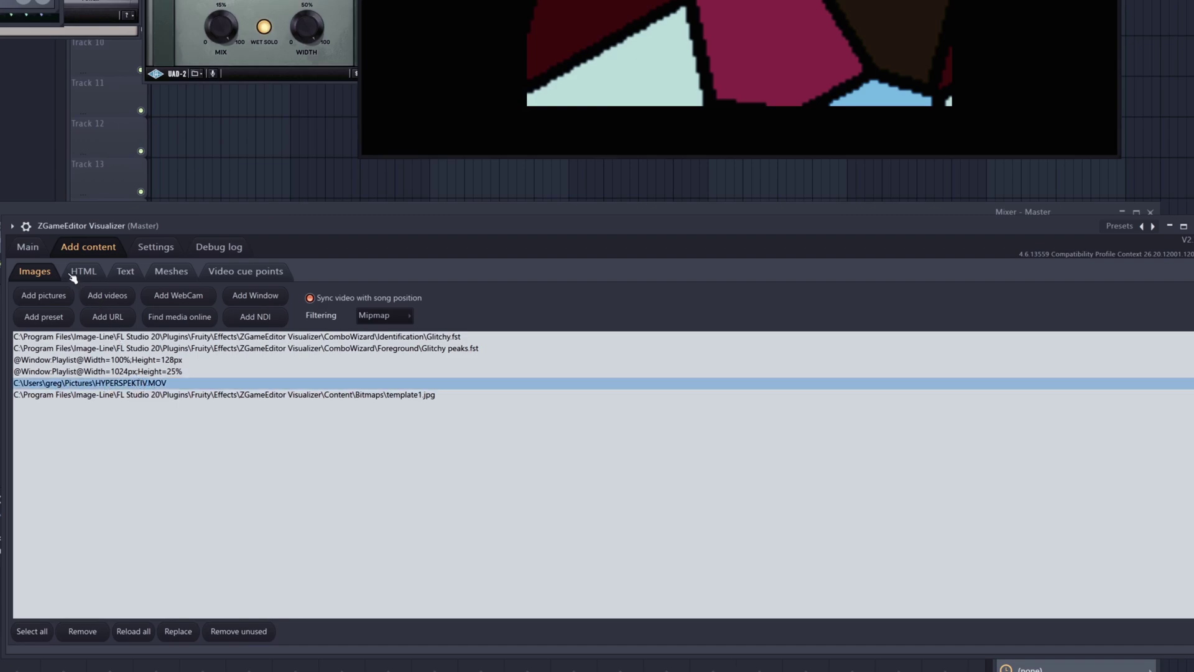
pyautogui.click(41, 250)
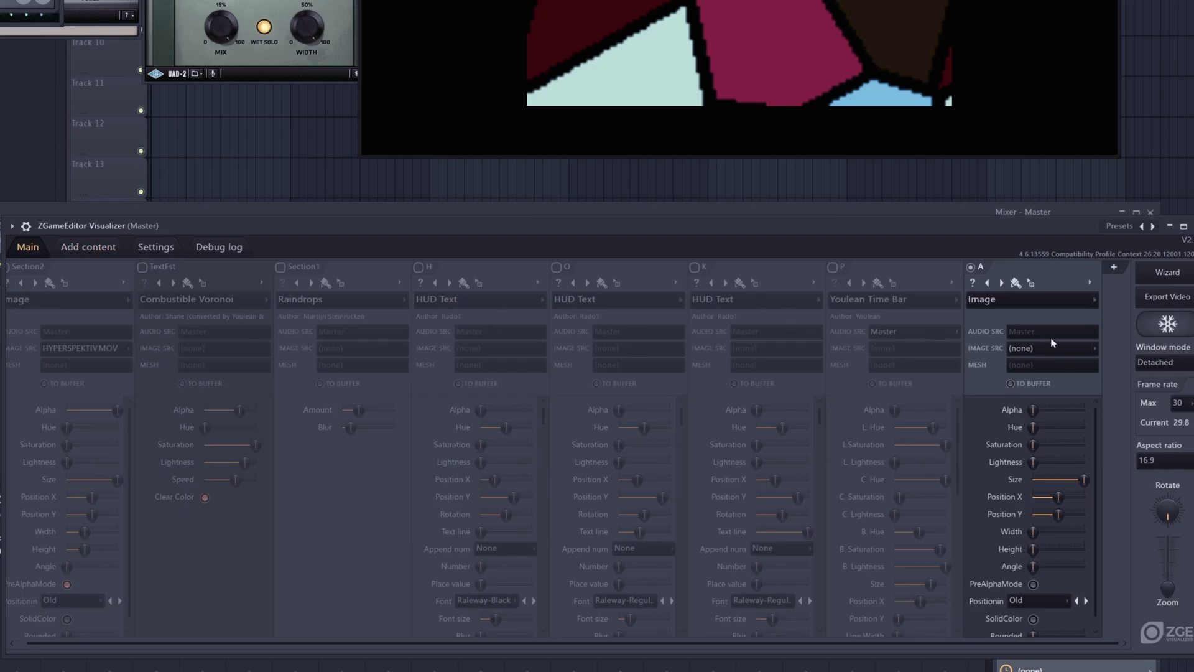
pyautogui.click(1040, 352)
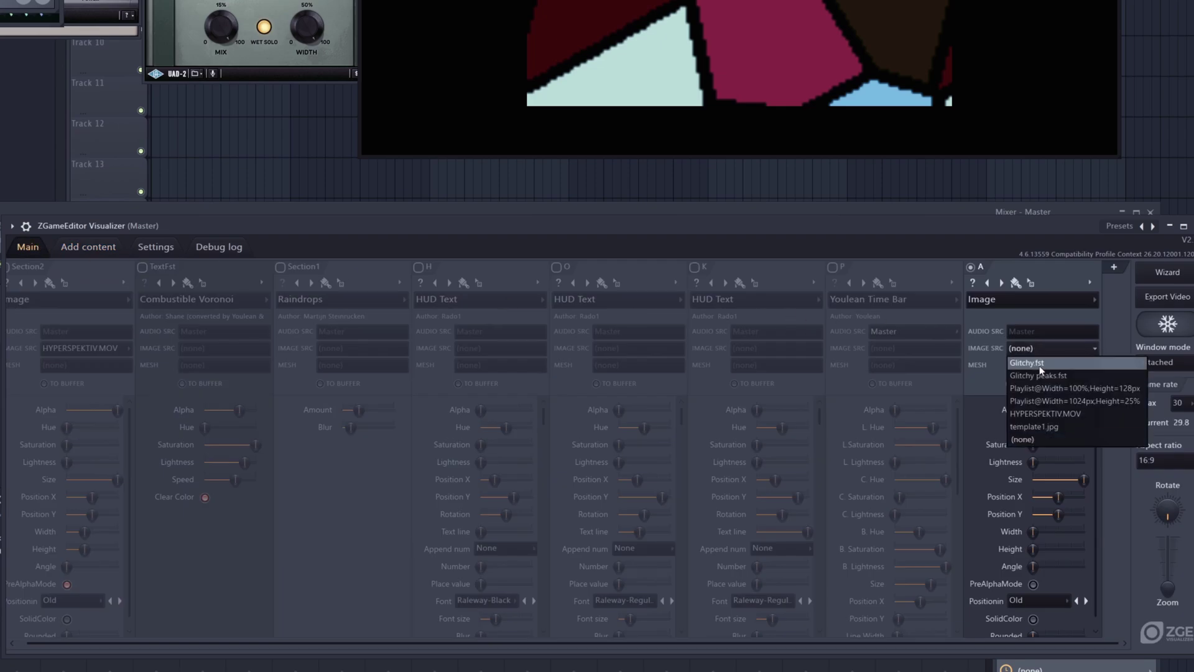
pyautogui.click(1051, 414)
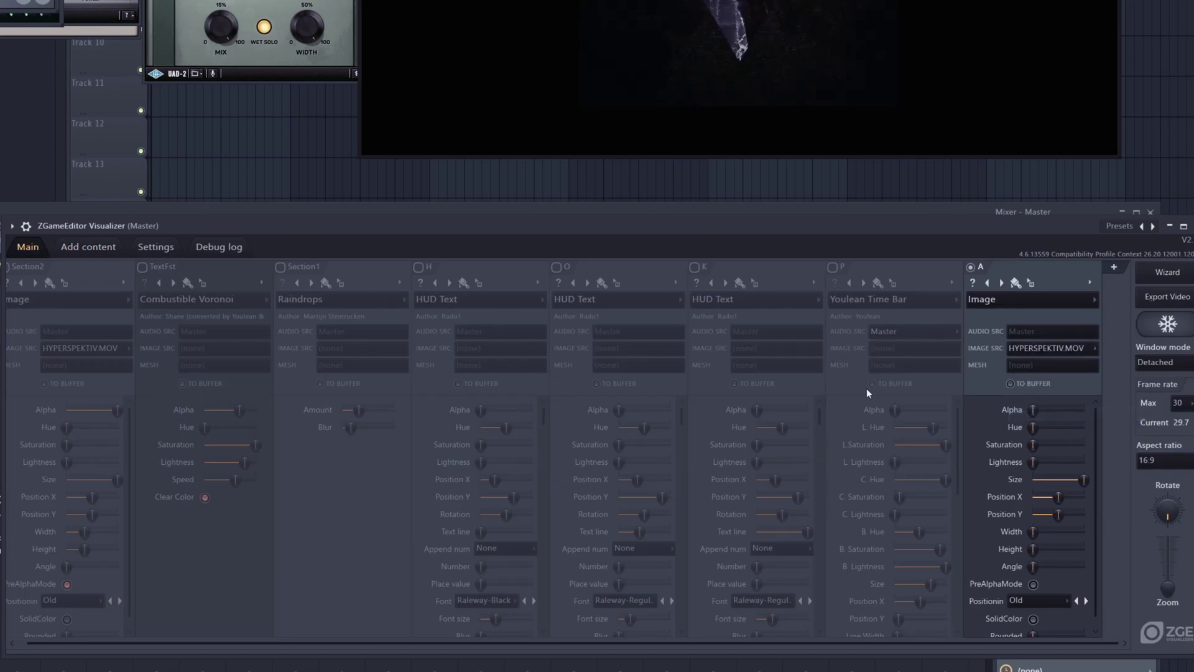
pyautogui.moveTo(1033, 532)
pyautogui.mouseDown()
pyautogui.moveTo(1050, 532)
pyautogui.moveTo(1043, 550)
pyautogui.mouseUp()
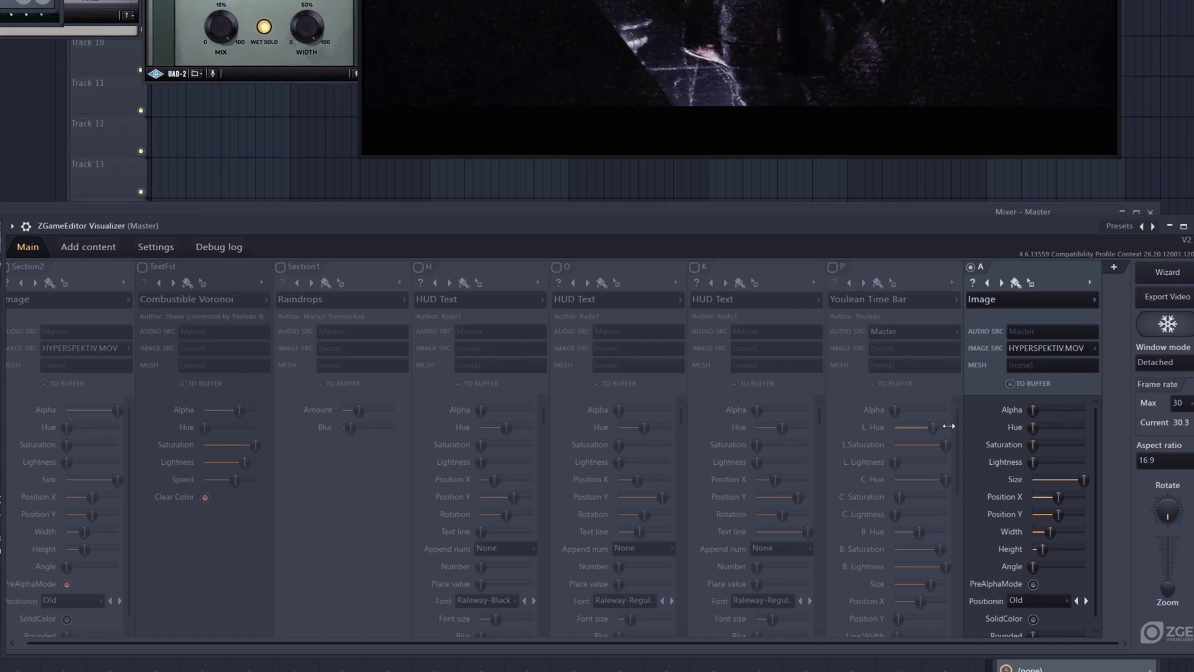
pyautogui.moveTo(1033, 462)
pyautogui.mouseDown()
pyautogui.moveTo(1066, 445)
pyautogui.moveTo(1034, 444)
pyautogui.mouseUp()
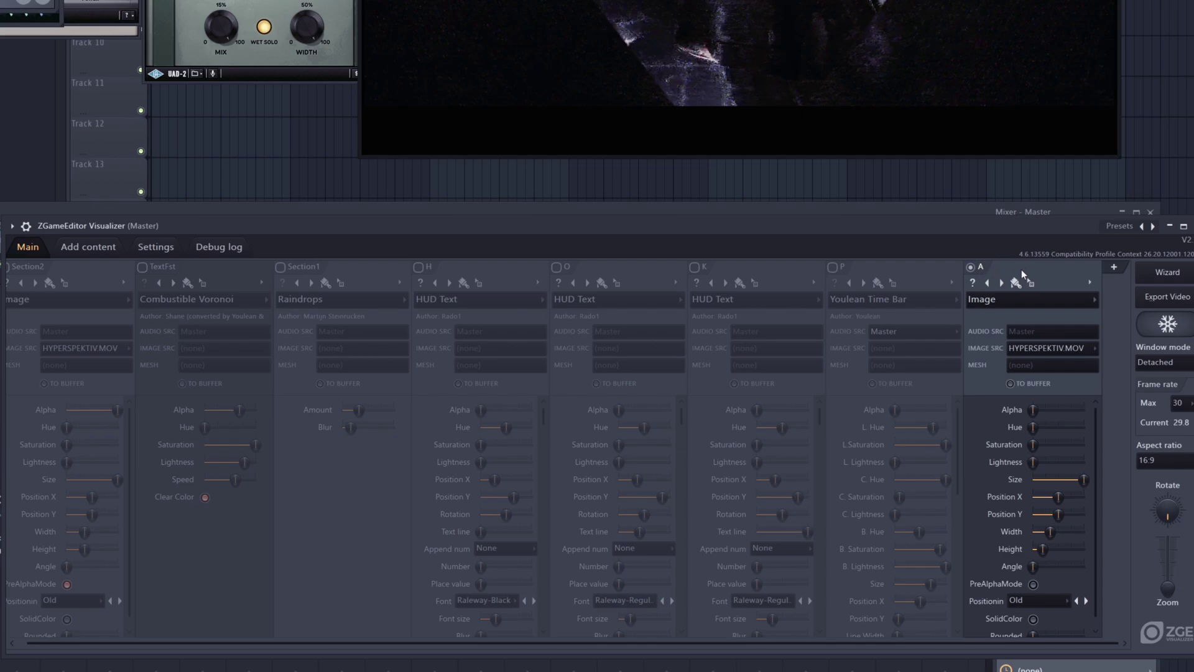
# Turn off the new Image layer in favour of the original Section2 layer, and add a new HUD Text layer
pyautogui.click(970, 267)
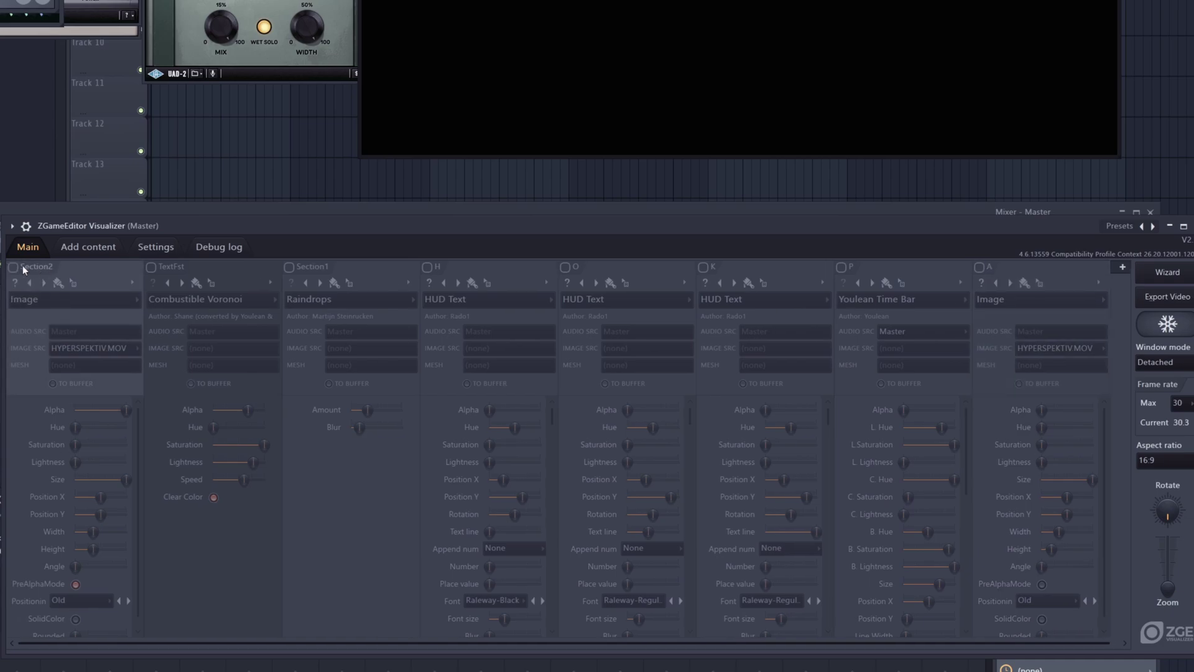
pyautogui.click(18, 267)
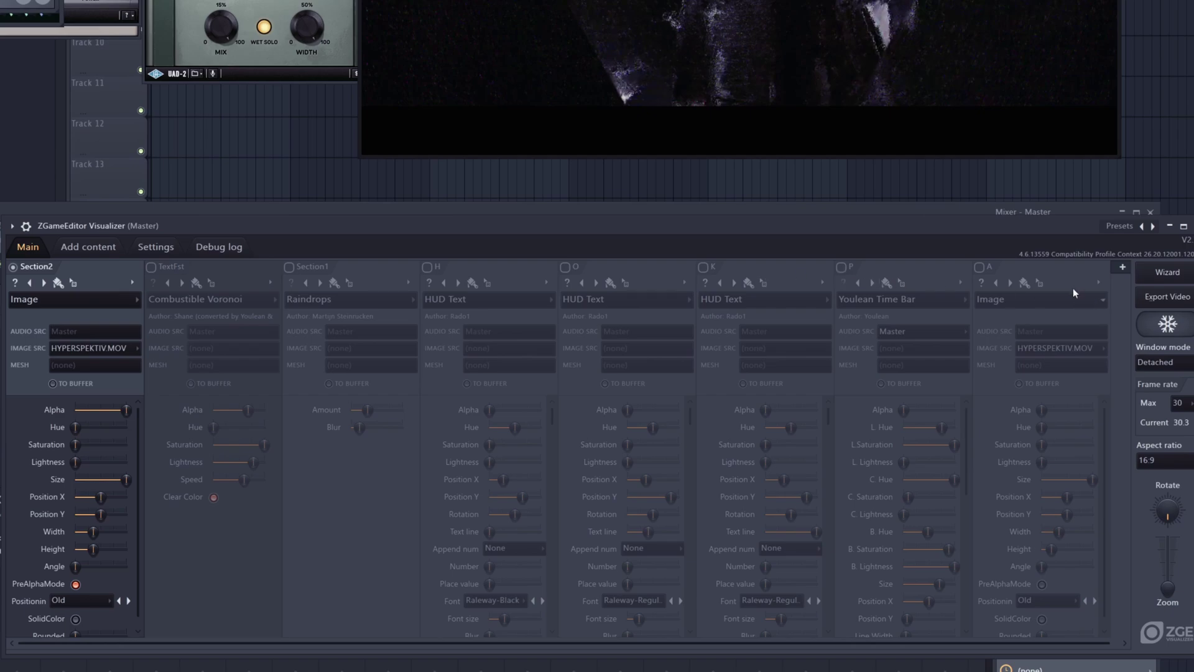
pyautogui.click(1123, 268)
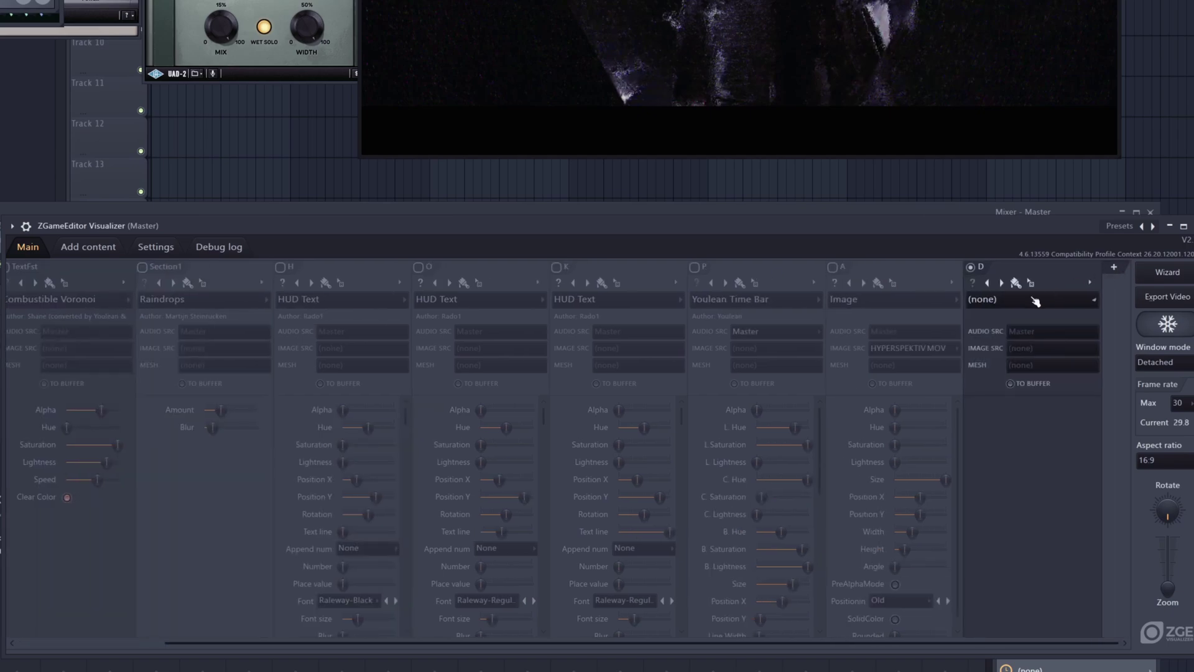
pyautogui.click(1008, 302)
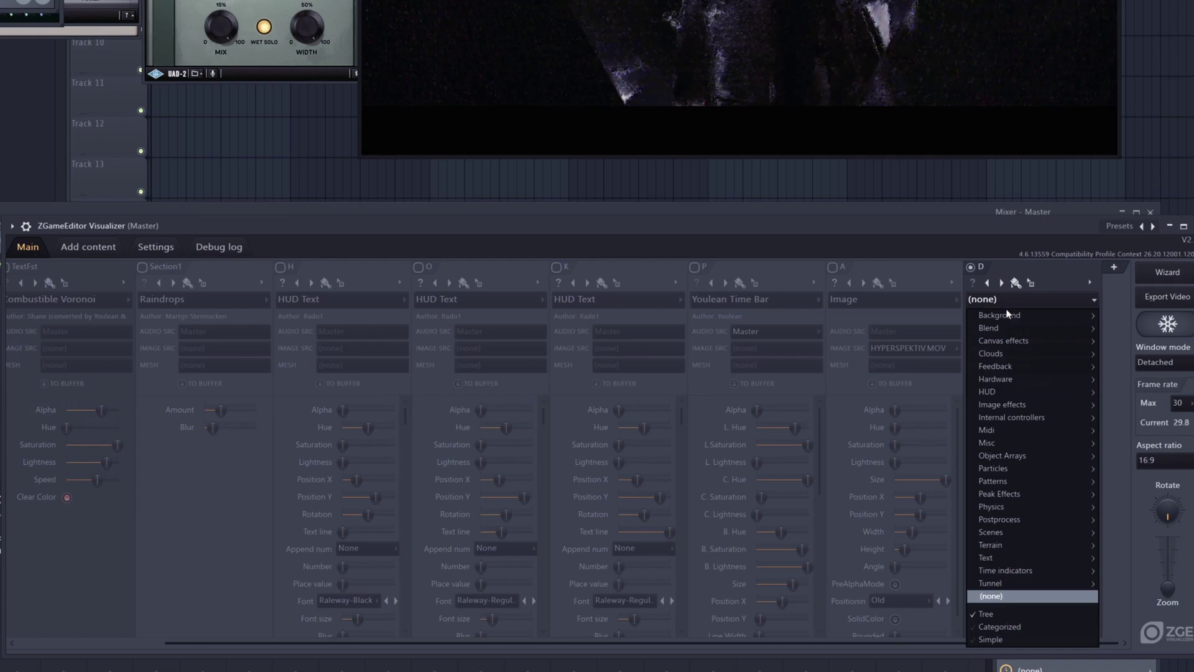
pyautogui.moveTo(1008, 392)
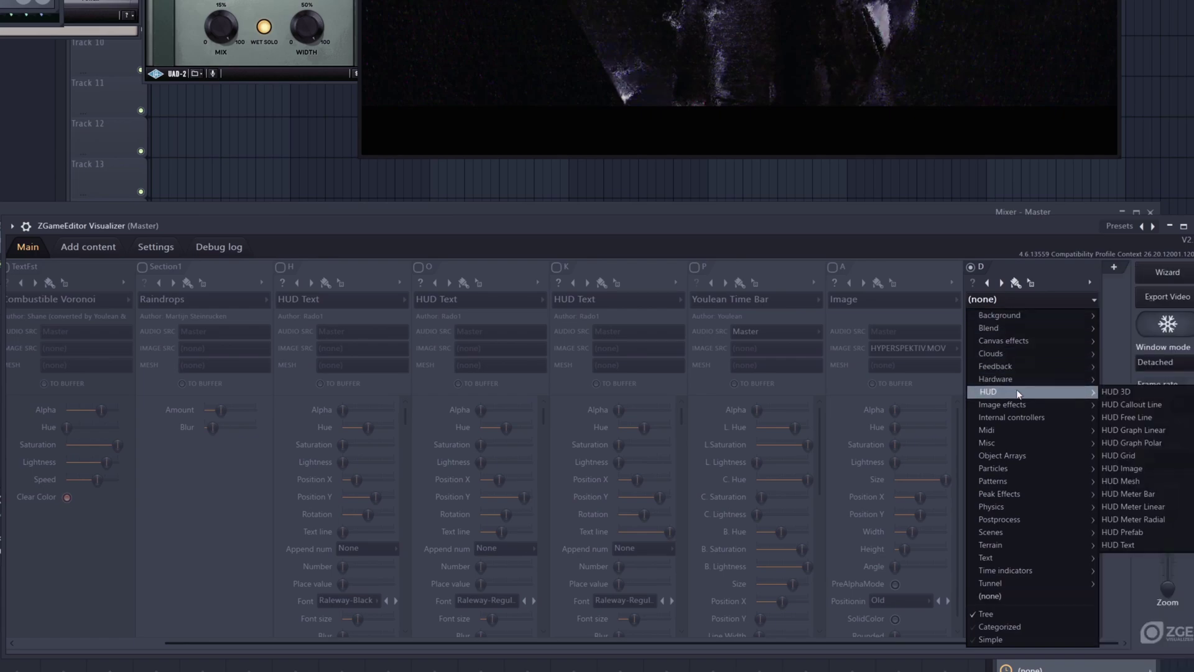
pyautogui.click(1130, 544)
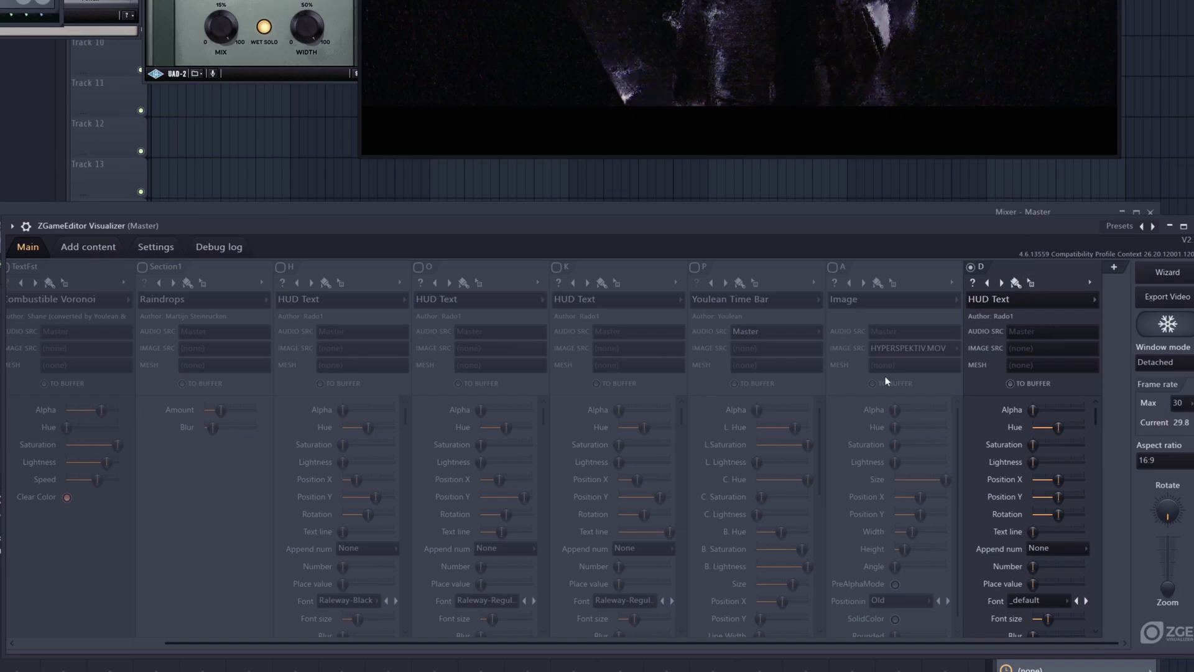
pyautogui.moveTo(1099, 424); pyautogui.dragTo(1103, 356)
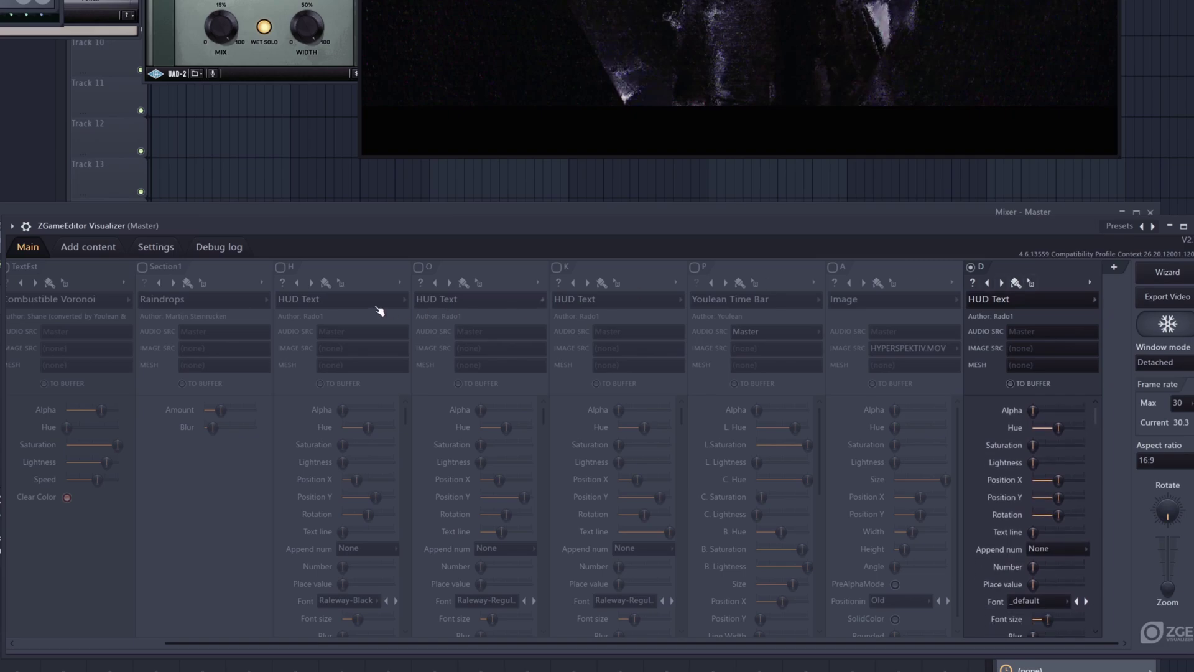
# Try adding the line "youtube" below the existing lines in the visualizer's text content, and delete that word again
pyautogui.click(79, 246)
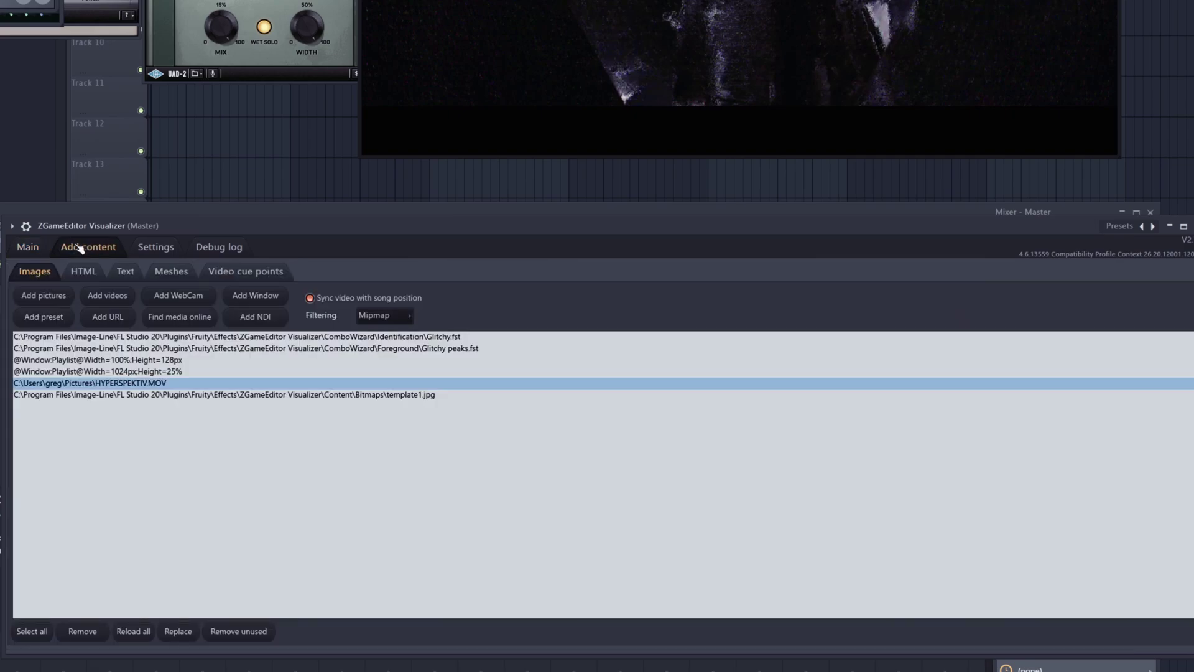
pyautogui.click(138, 275)
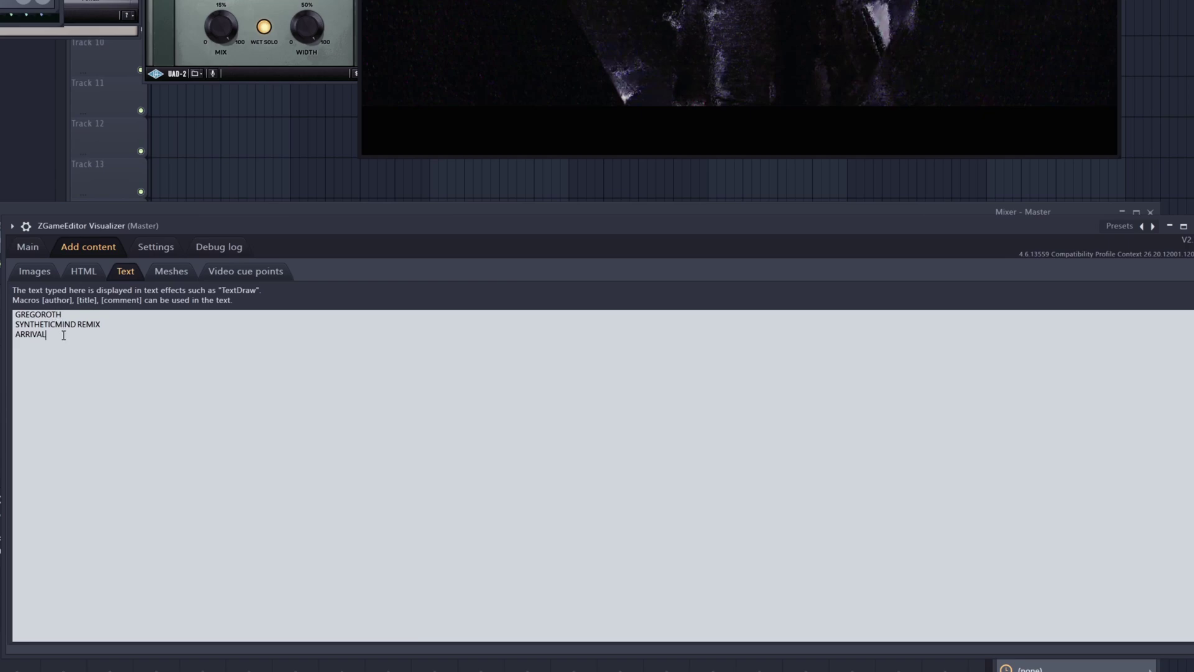
pyautogui.press('Return')
pyautogui.press('Return')
pyautogui.press('Return')
pyautogui.write('youtube')
pyautogui.press('BackSpace')
pyautogui.press('BackSpace')
pyautogui.press('BackSpace')
pyautogui.press('BackSpace')
pyautogui.press('BackSpace')
pyautogui.press('BackSpace')
pyautogui.press('BackSpace')
# Set the new HUD Text layer's text line to SYNTHETICMIND REMIX and position it centred in the lower part of the video
pyautogui.click(33, 247)
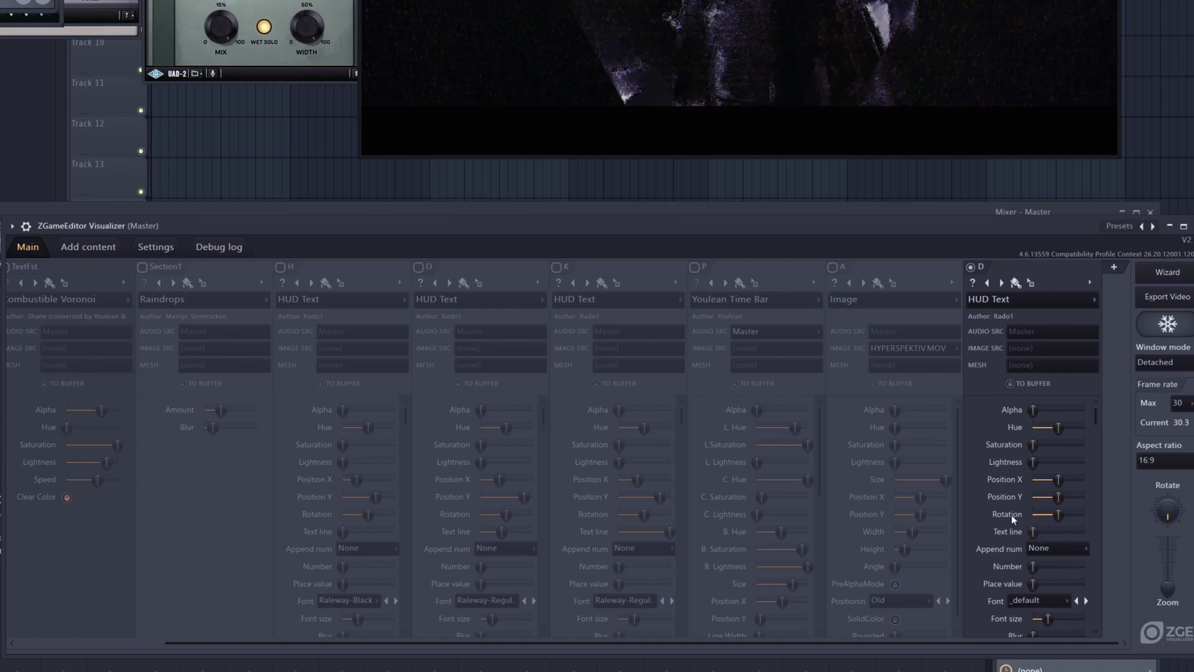
pyautogui.click(1031, 532)
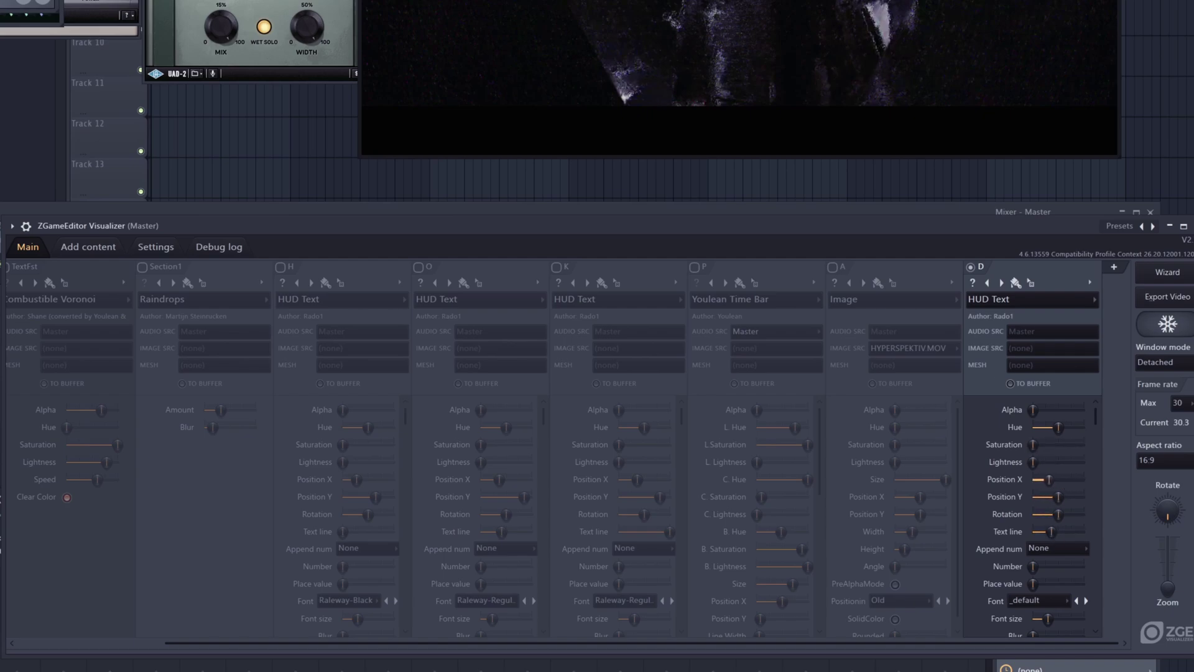
pyautogui.moveTo(1059, 496)
pyautogui.mouseDown()
pyautogui.moveTo(1075, 496)
pyautogui.moveTo(1059, 516)
pyautogui.mouseUp()
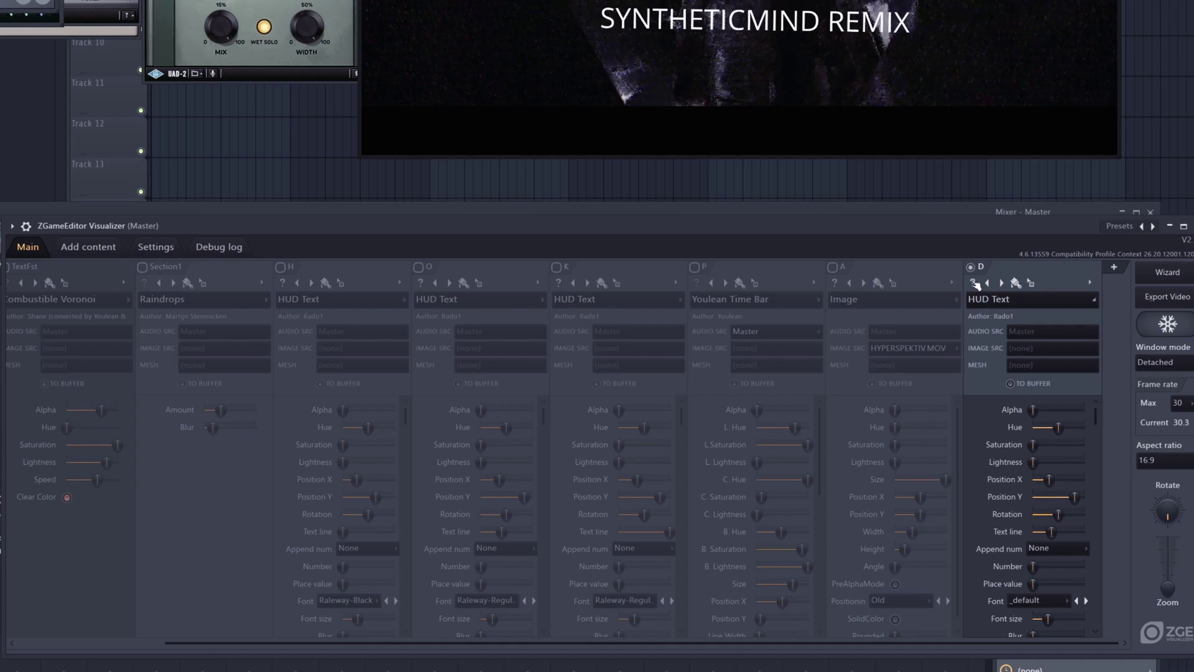
# Turn off the SYNTHETICMIND REMIX HUD Text layer D and the Section2 Image layer, leaving only the TextFst Combustible Voronoi layer on
pyautogui.click(971, 267)
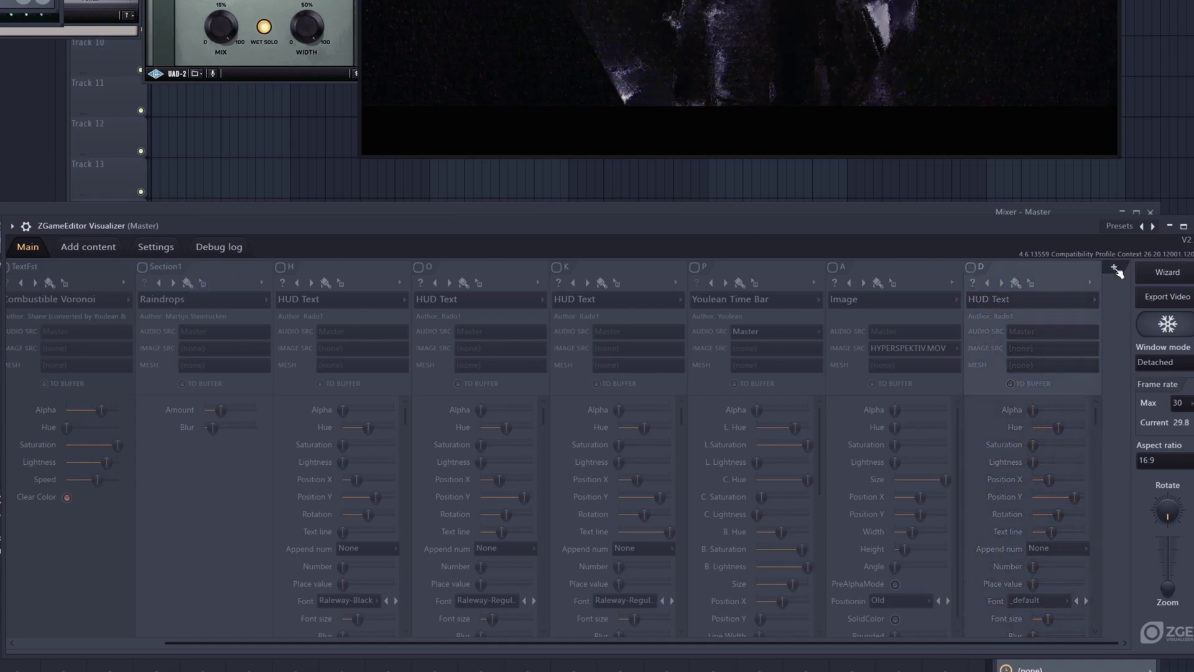
pyautogui.hscroll(-1, 22, 269)
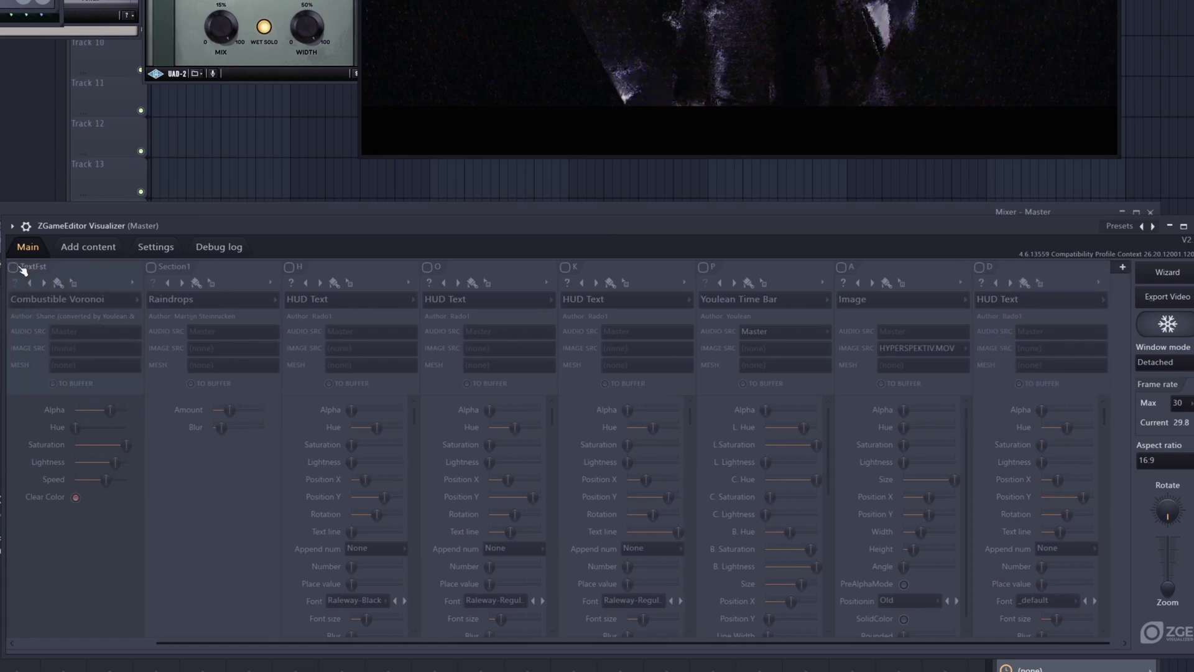
pyautogui.moveTo(248, 645); pyautogui.dragTo(117, 378)
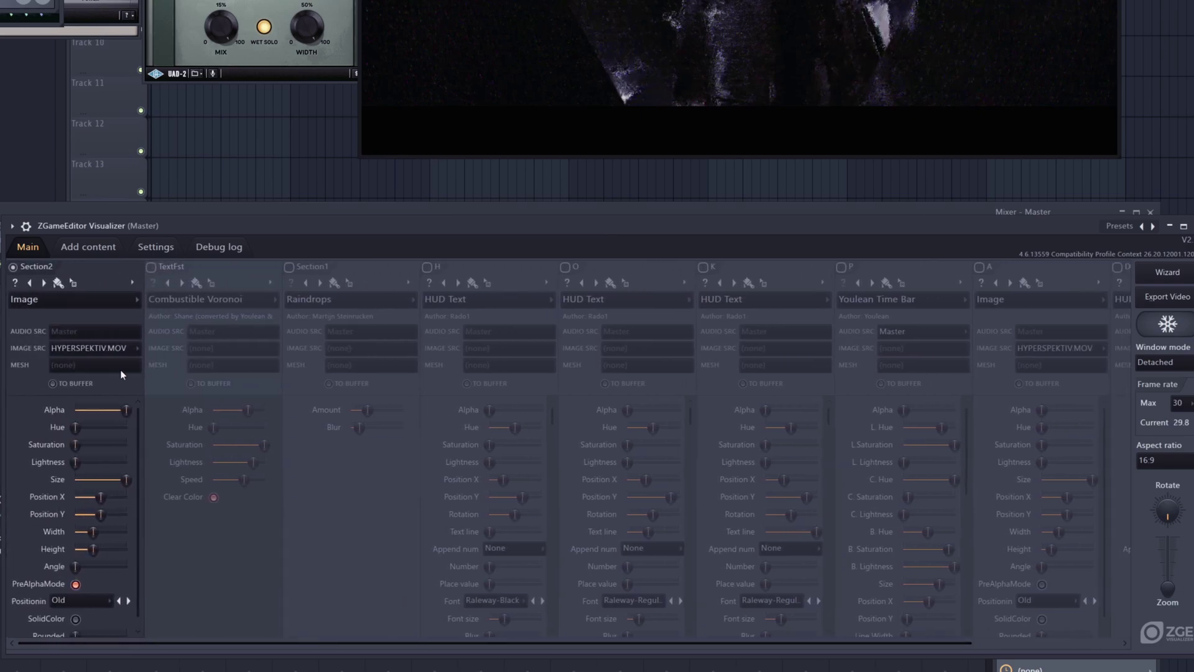
pyautogui.click(153, 267)
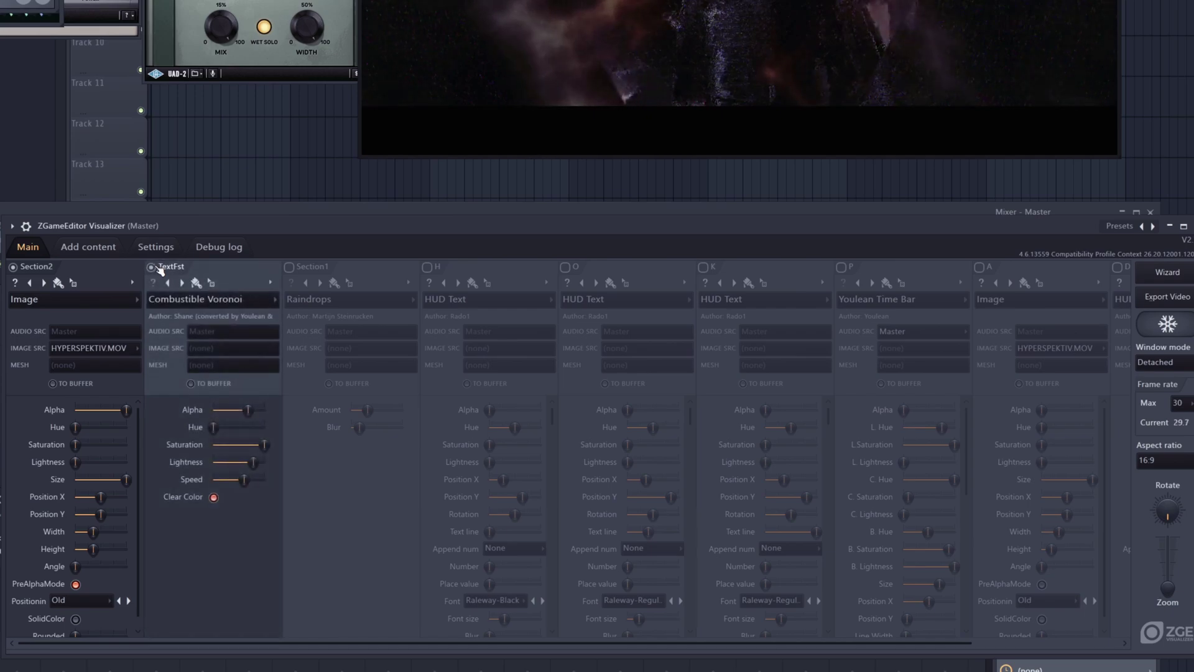
pyautogui.click(14, 269)
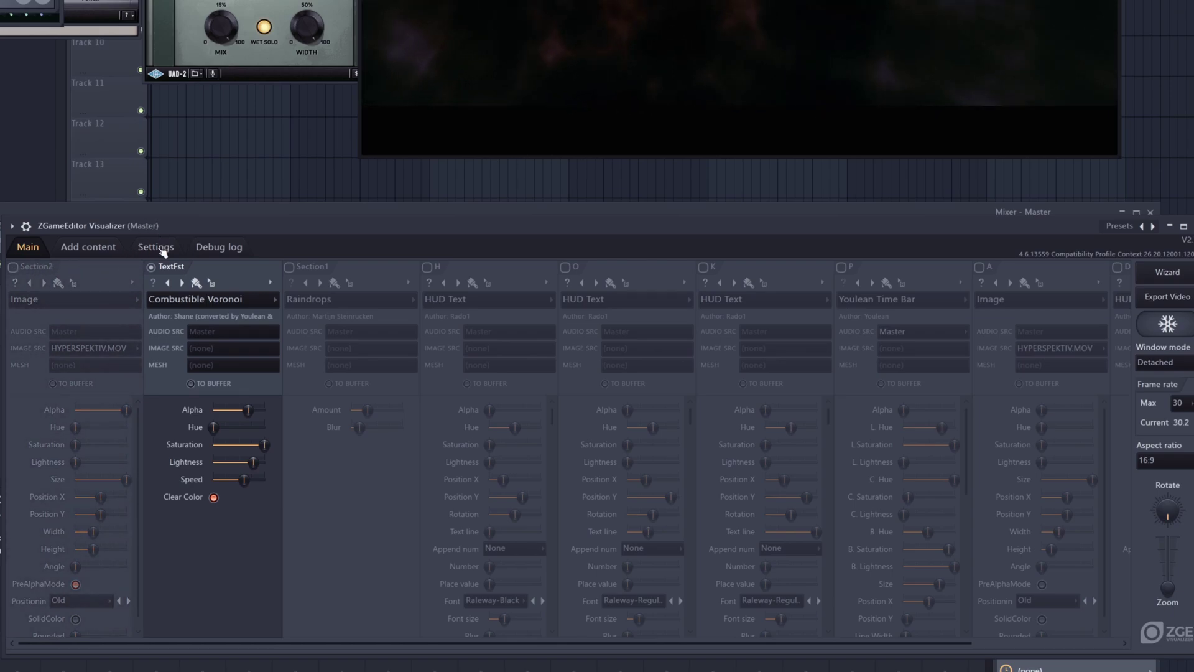
# Try the Contoured Layers, DarkSpark and Digital Brain effects on the TextFst layer and look through its audio source options
pyautogui.click(182, 283)
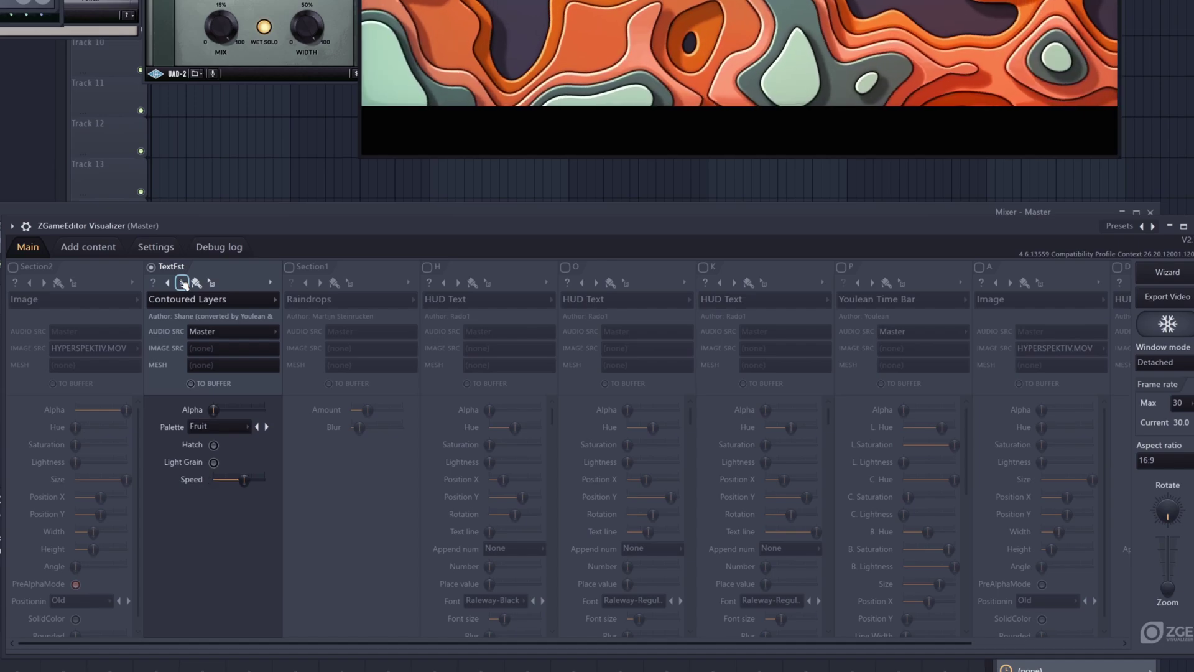
pyautogui.click(182, 283)
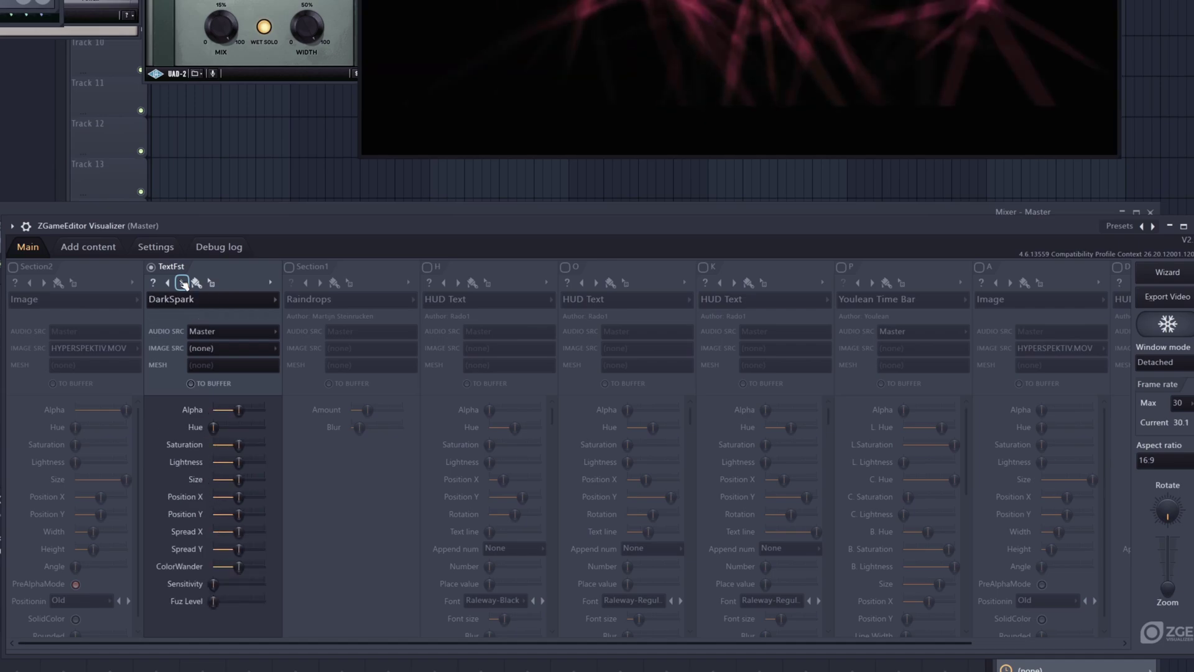
pyautogui.click(182, 283)
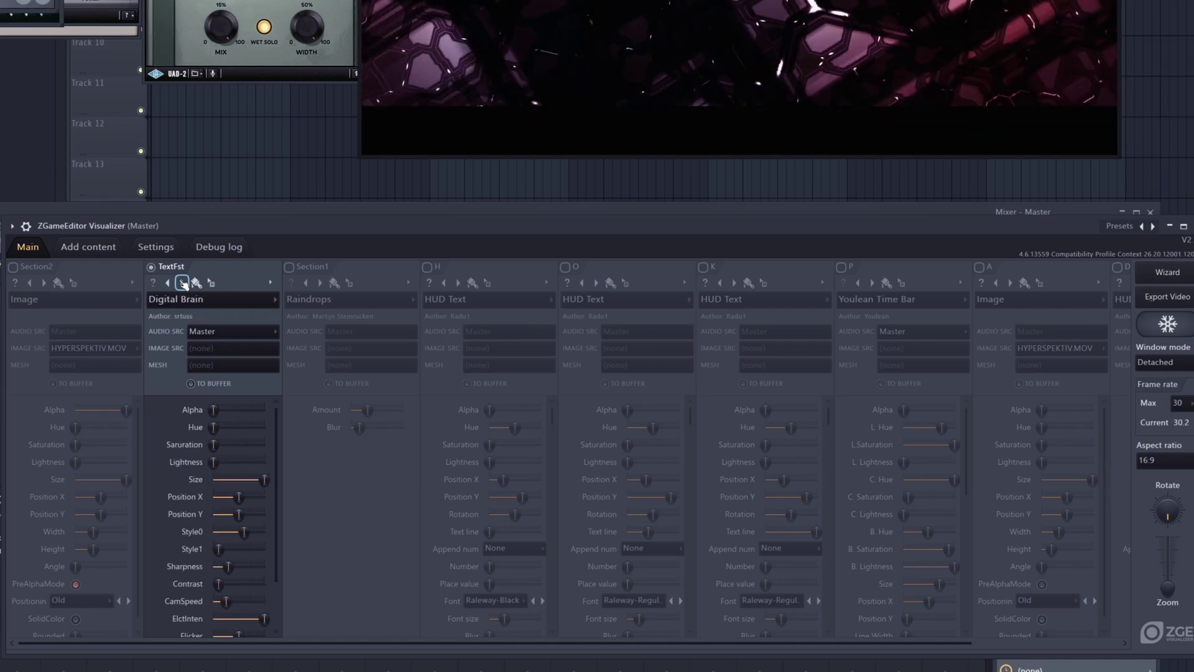
pyautogui.click(203, 338)
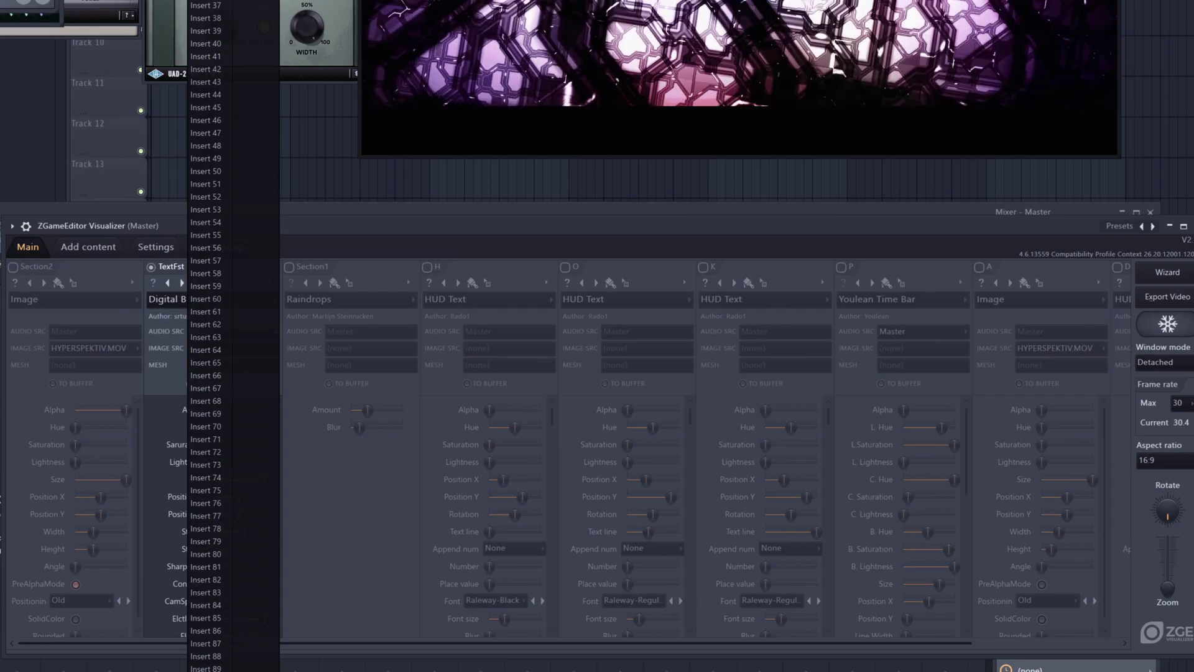
pyautogui.click(337, 228)
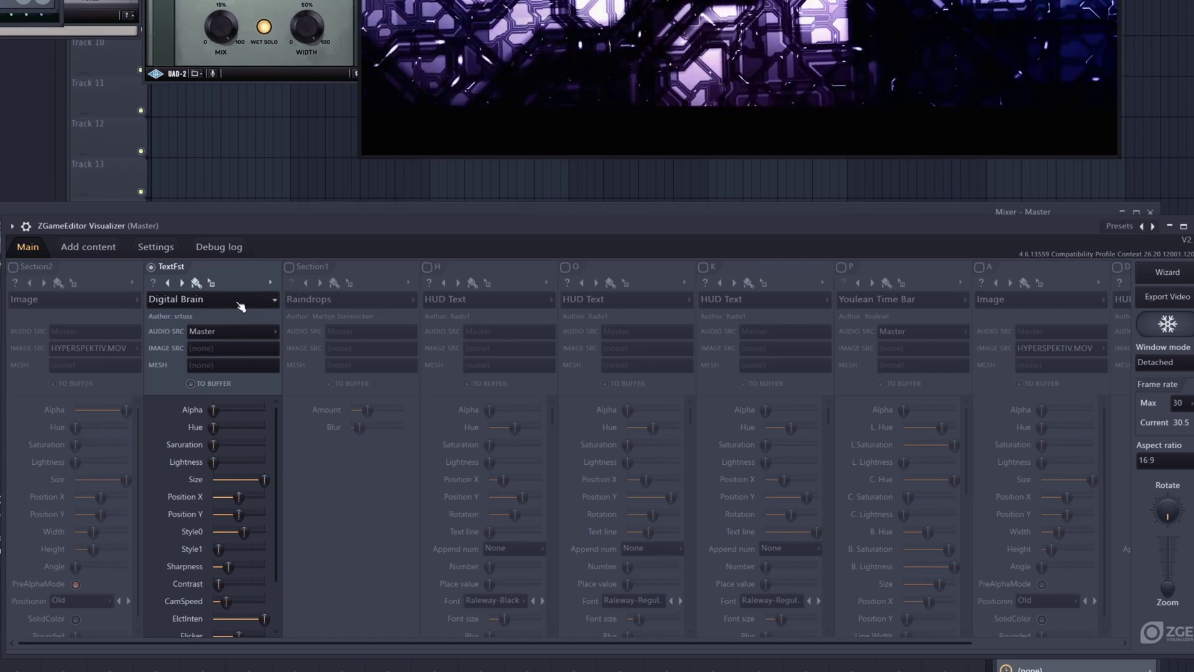
# Switch the TextFst layer to the Electric effect, turn the Section2 Image layer back on, and raise Electric's Alpha to blend it over the video
pyautogui.click(182, 283)
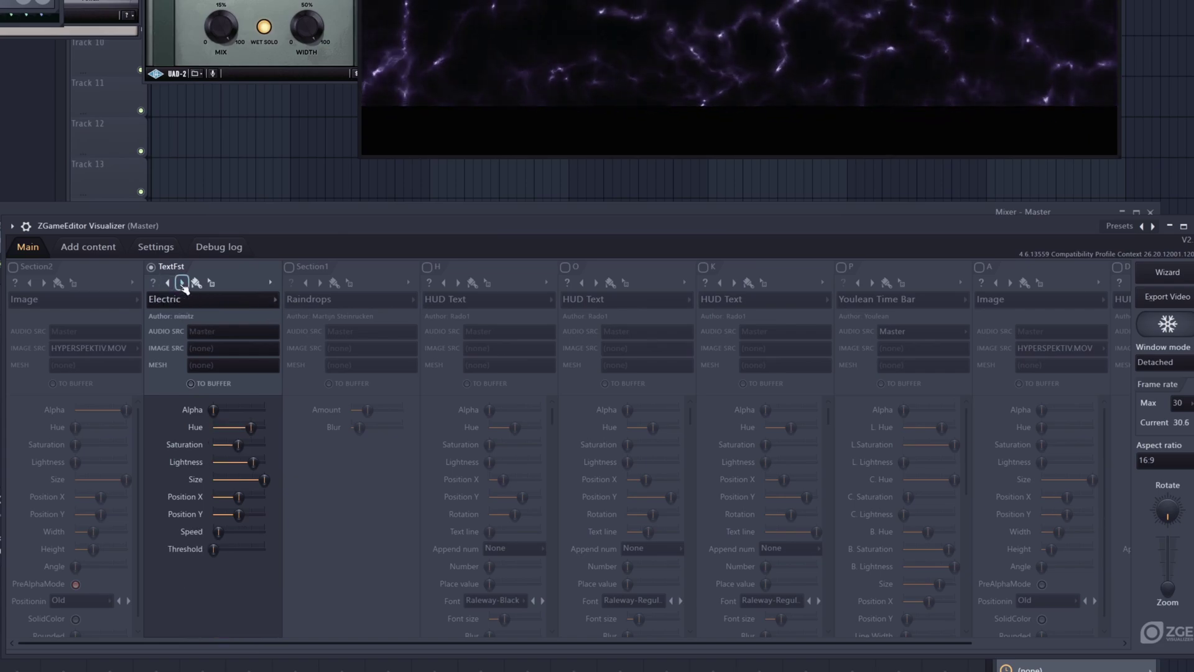
pyautogui.click(12, 267)
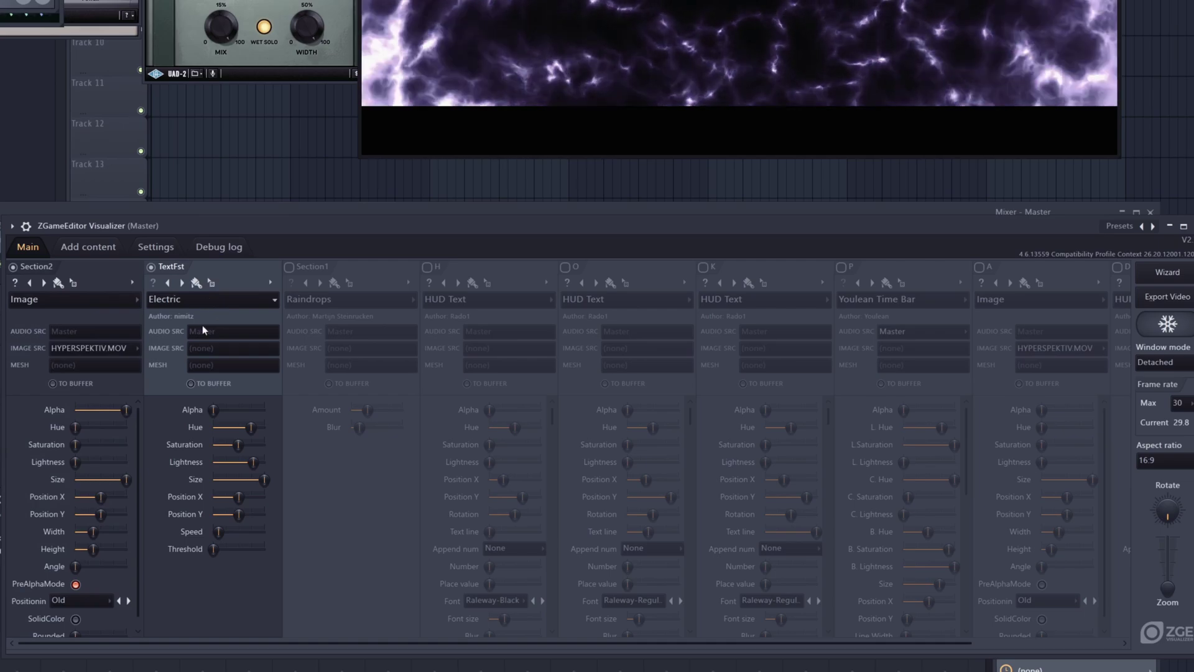
pyautogui.moveTo(213, 409); pyautogui.dragTo(251, 427)
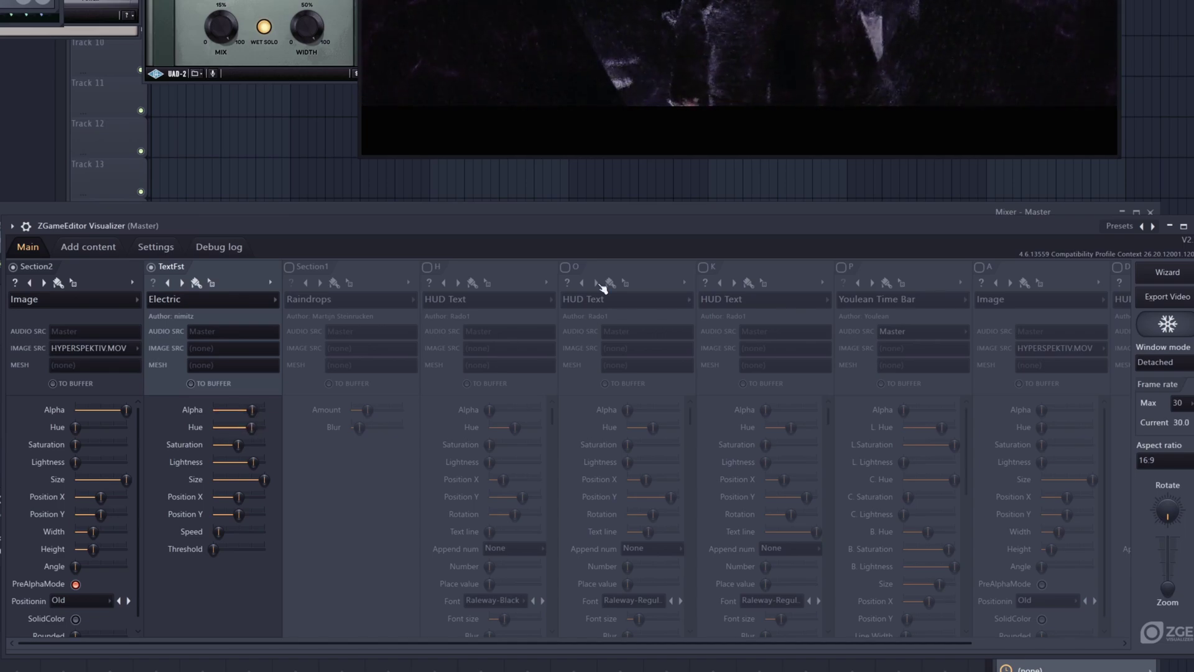
# Turn on the three original HUD Text layers H, O and K and the Section1 Raindrops layer
pyautogui.click(429, 266)
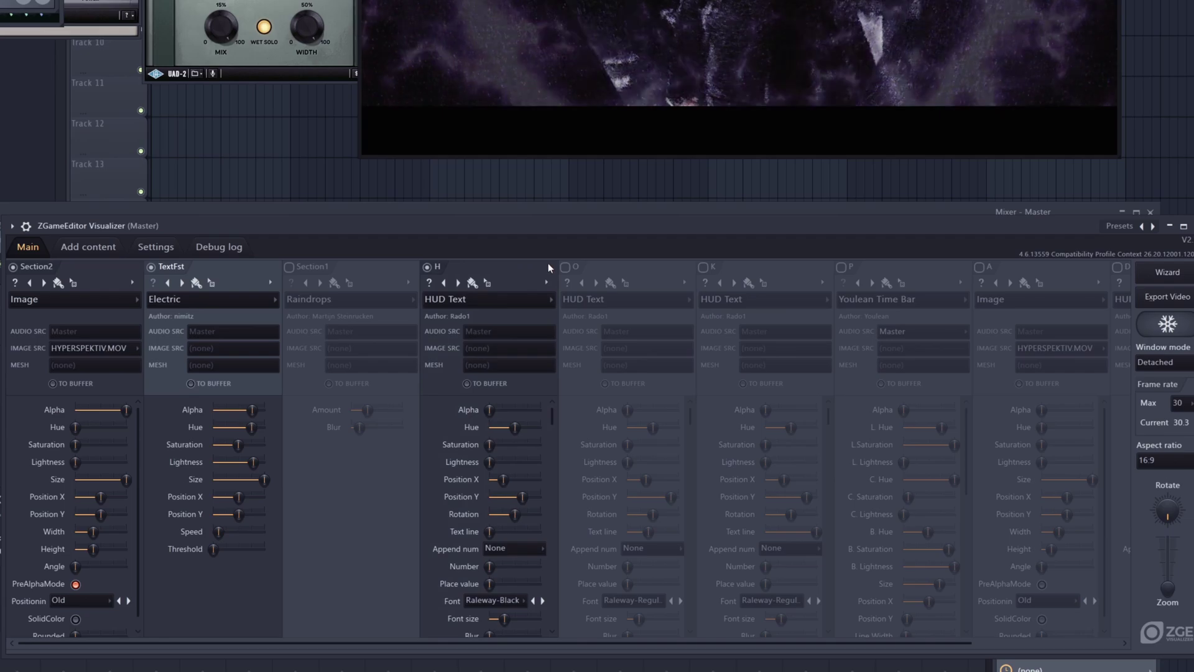
pyautogui.click(565, 267)
pyautogui.click(703, 267)
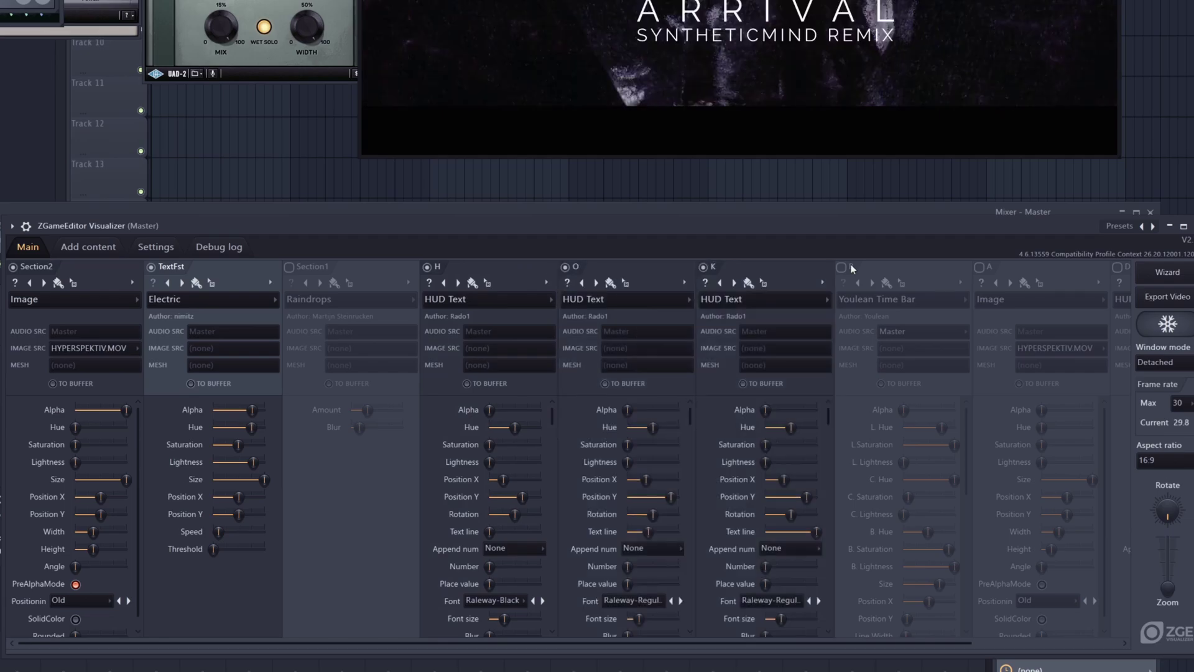
pyautogui.click(290, 267)
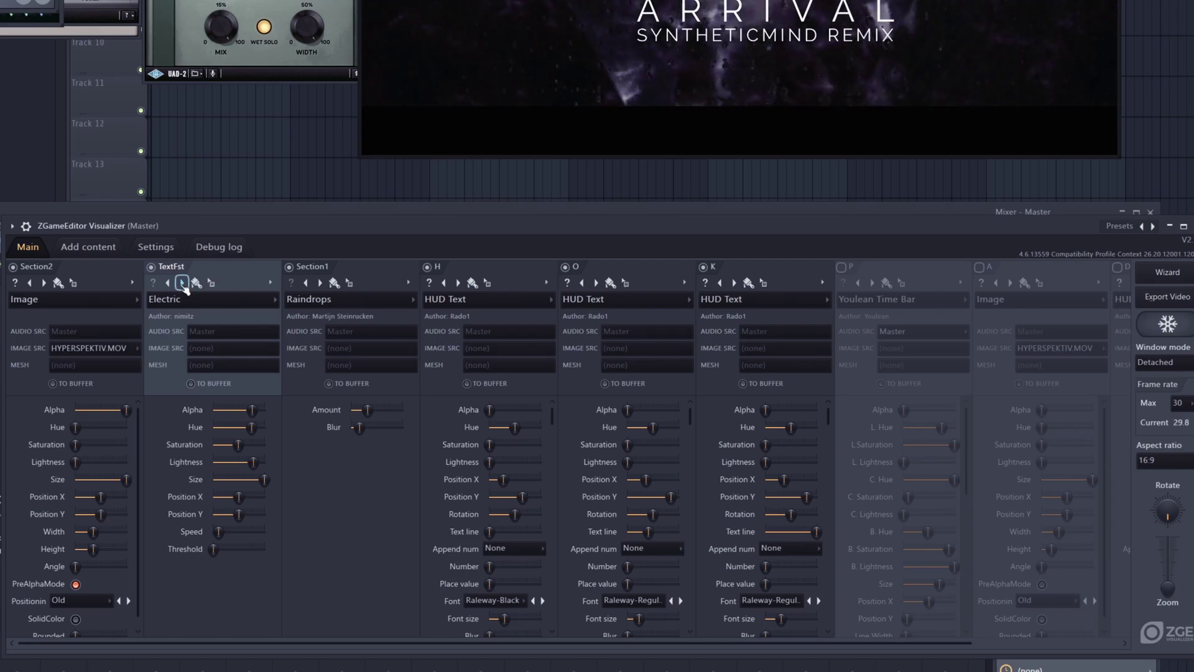
# Switch the TextFst layer's effect to Flow Noise and create an automation clip for its Alpha
pyautogui.click(182, 283)
pyautogui.click(181, 284)
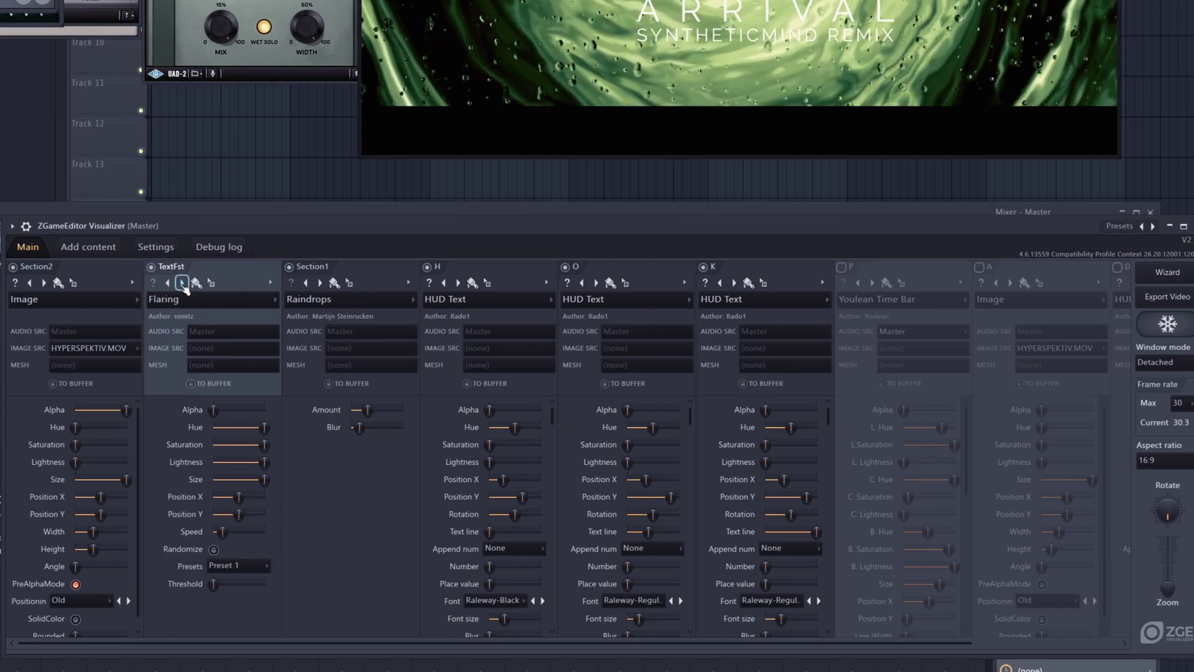
pyautogui.click(182, 283)
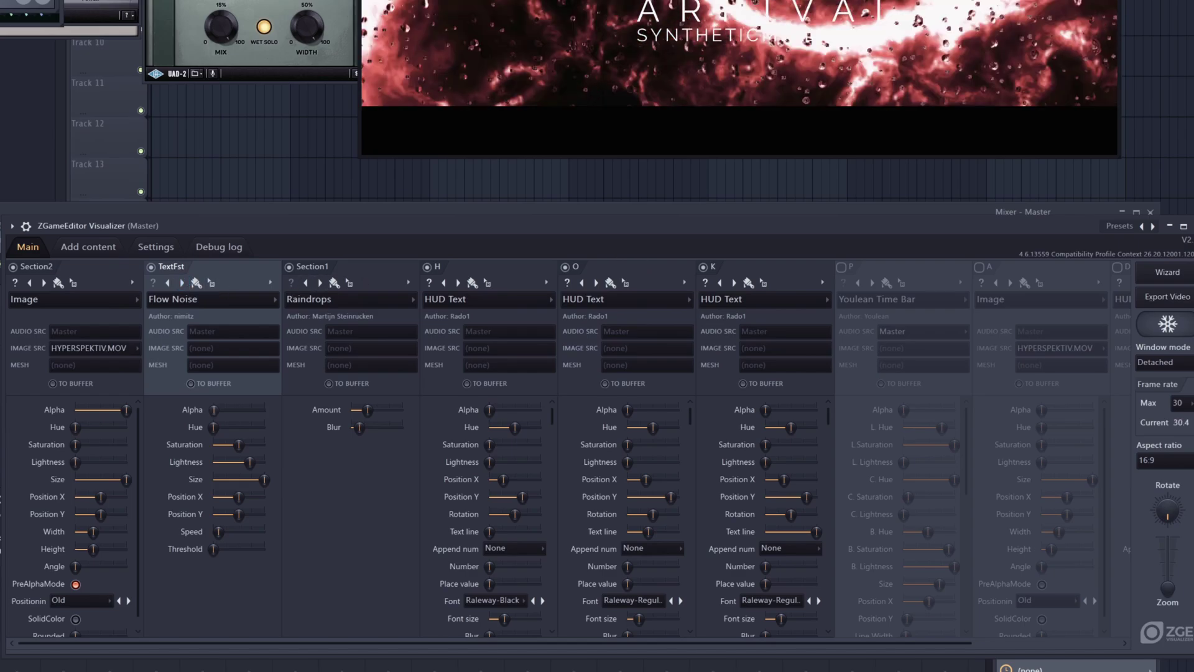
pyautogui.moveTo(213, 409)
pyautogui.mouseDown()
pyautogui.moveTo(256, 410)
pyautogui.moveTo(213, 409)
pyautogui.mouseUp()
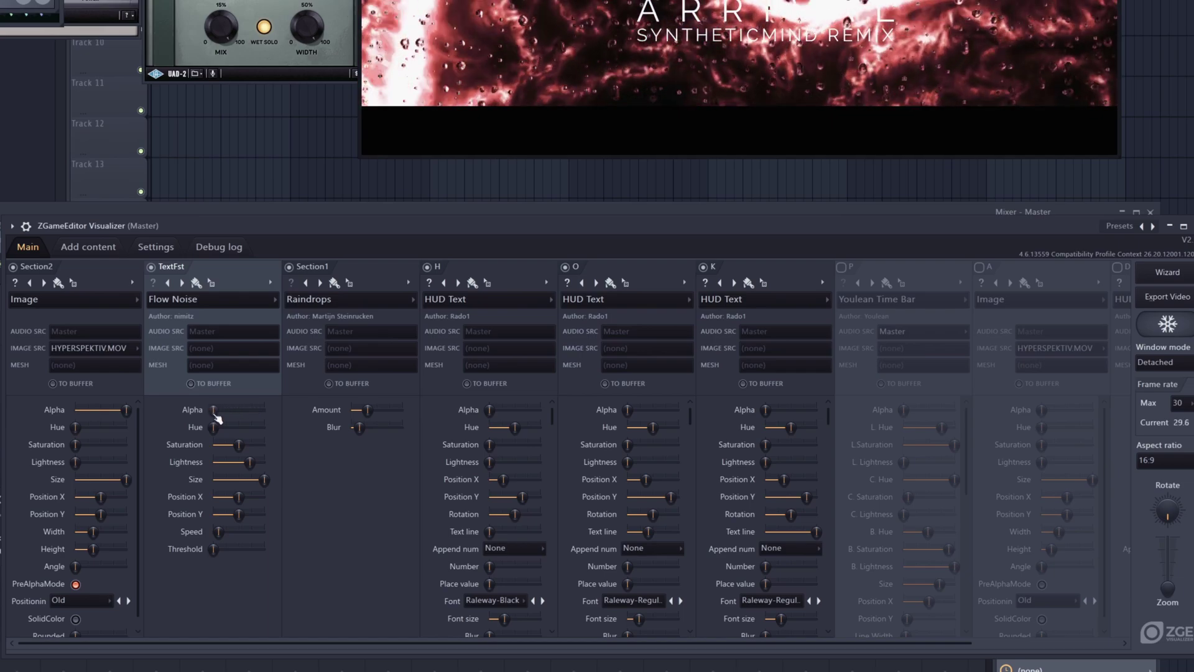
pyautogui.rightClick(213, 410)
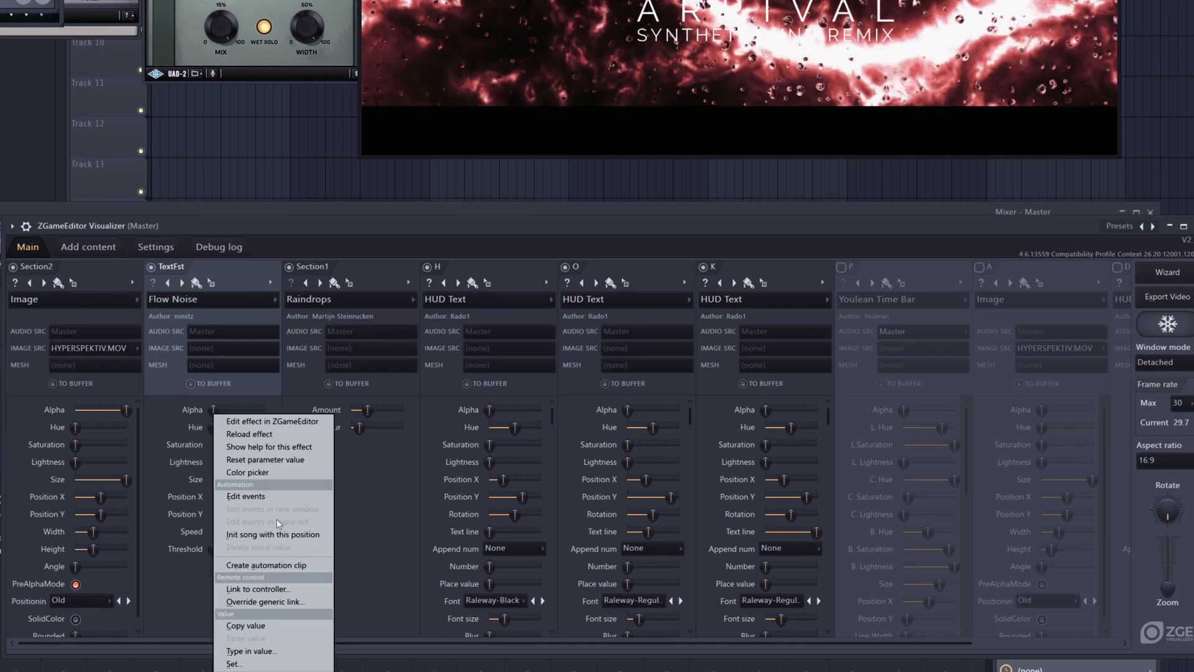
pyautogui.click(272, 566)
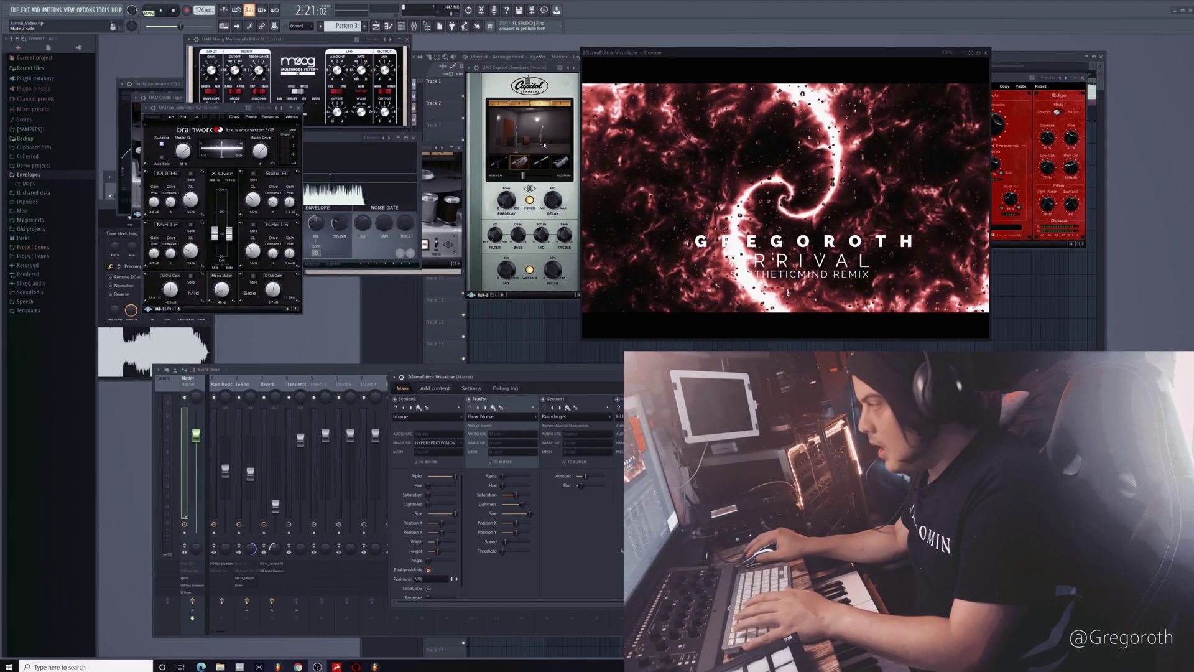
# Clear the view of the playlist by closing the Capitol Chambers plugin and moving the visualizer preview and Shadow Hills compressor windows aside
pyautogui.click(1086, 80)
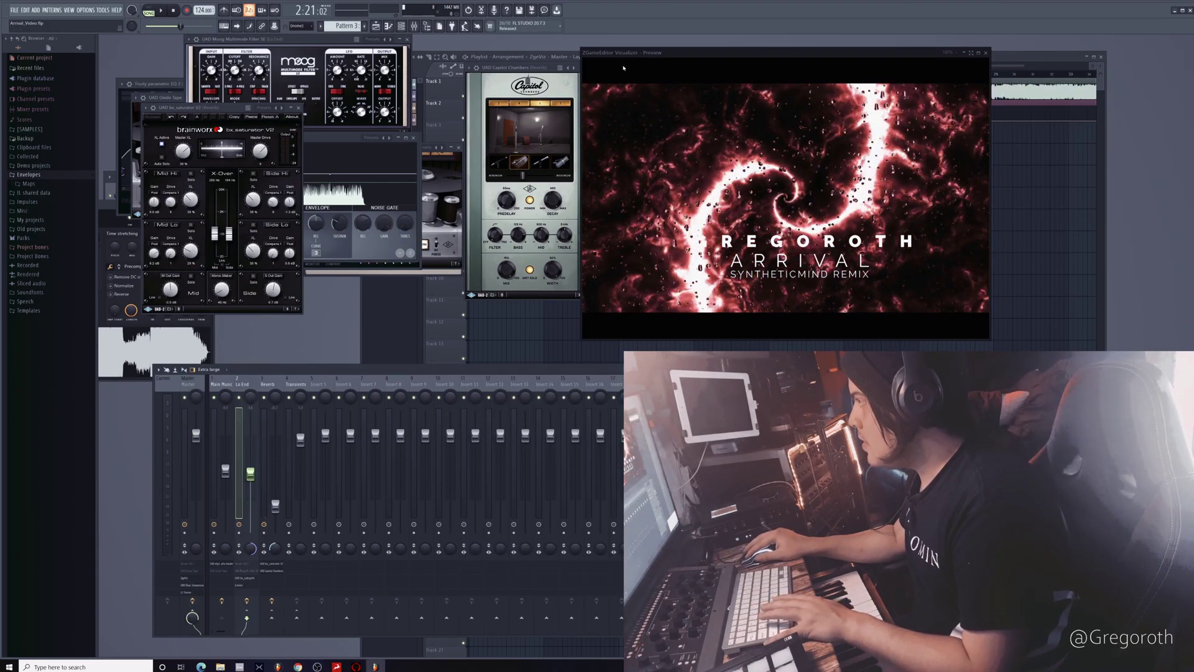
pyautogui.moveTo(566, 68); pyautogui.dragTo(339, 98)
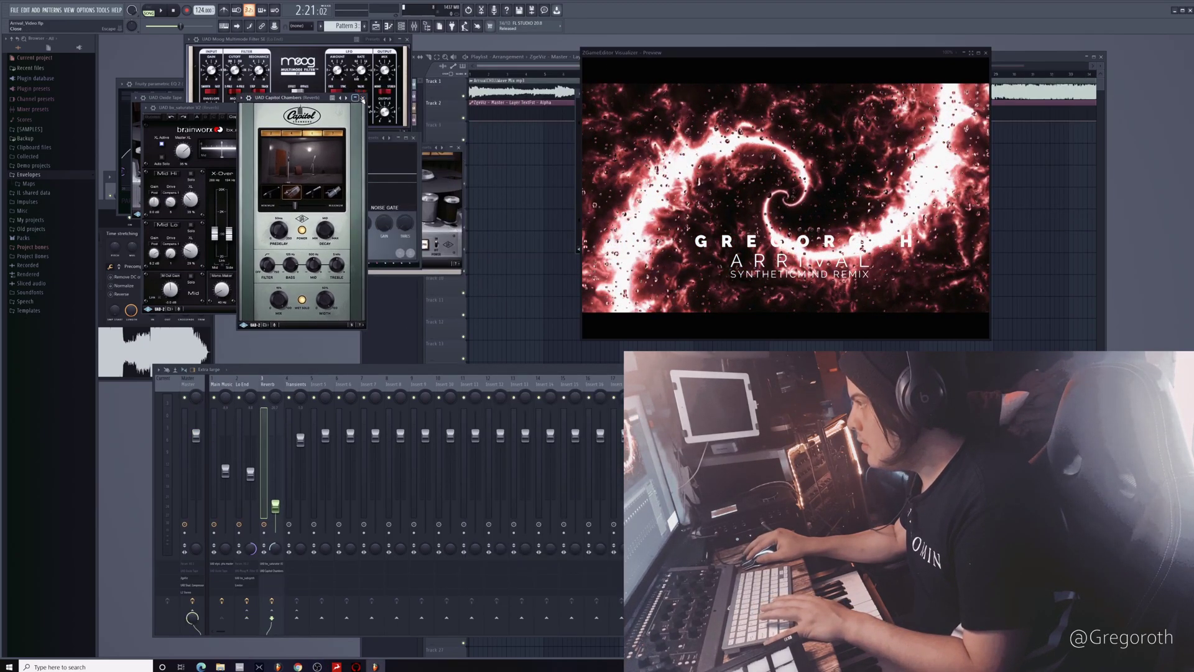
pyautogui.click(363, 98)
pyautogui.moveTo(700, 54); pyautogui.dragTo(862, 52)
pyautogui.moveTo(622, 93); pyautogui.dragTo(177, 207)
# Shape the Alpha automation clip on Track 2 with a raised point at bar 5 and a lowered point at bar 9
pyautogui.click(538, 104)
pyautogui.moveTo(545, 118); pyautogui.dragTo(544, 107)
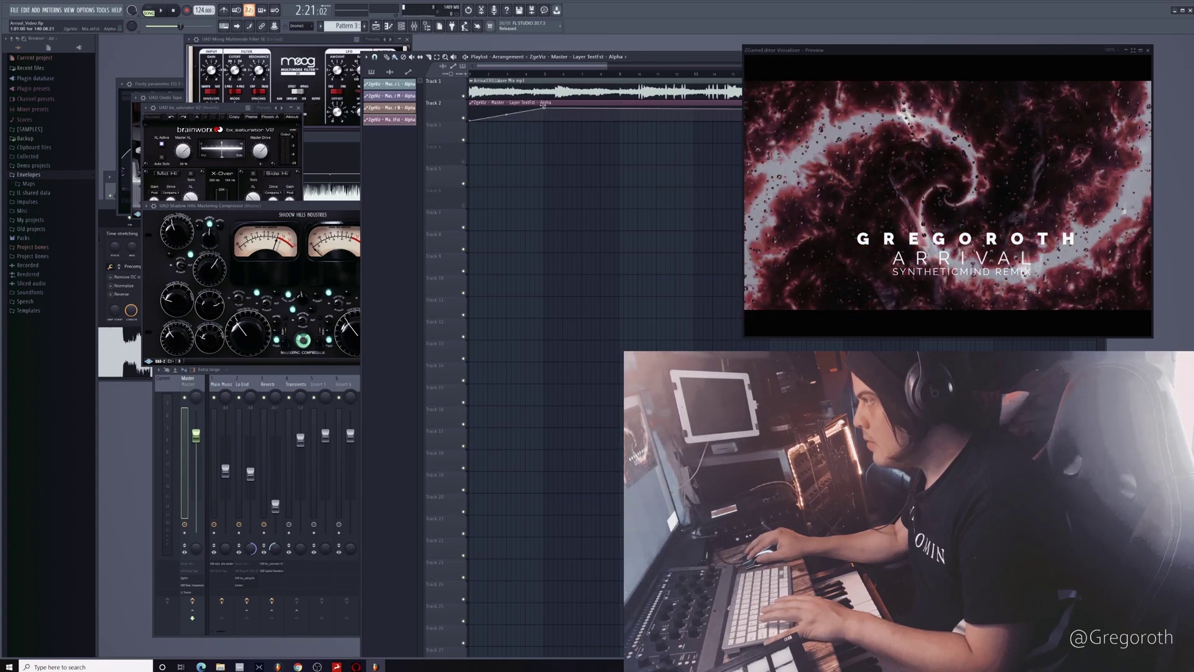
pyautogui.rightClick(620, 115)
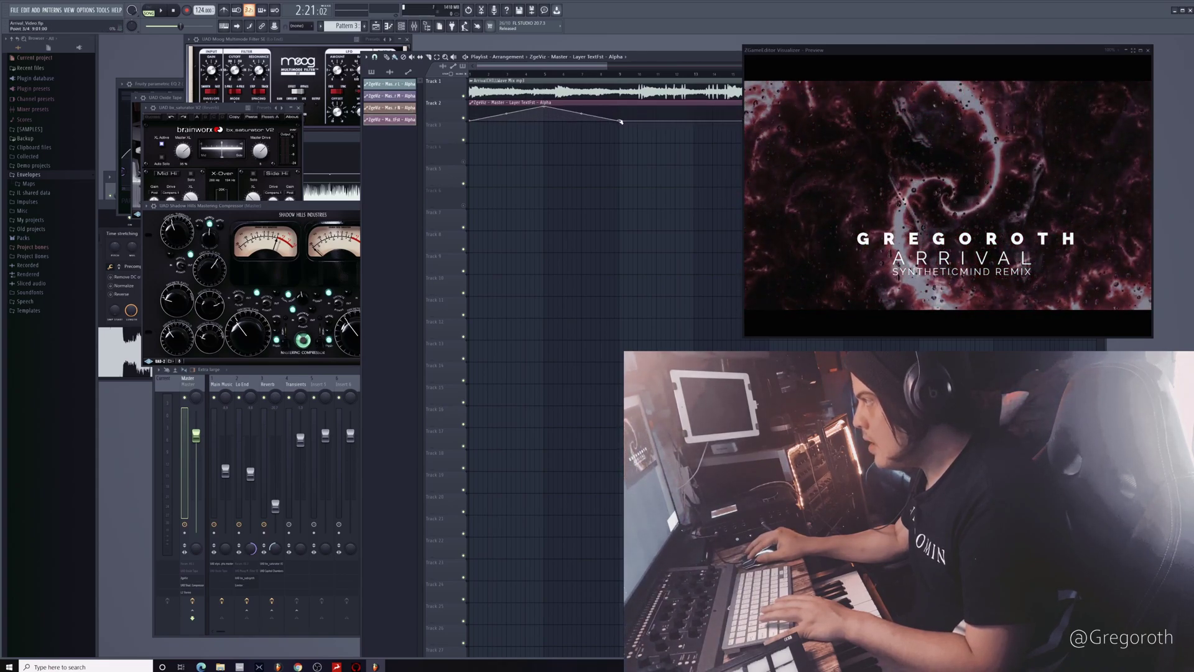
# Play the song to check the Flow Noise fade, and add a raised point at bar 10 of the Alpha automation clip
pyautogui.press('space')
pyautogui.press('space')
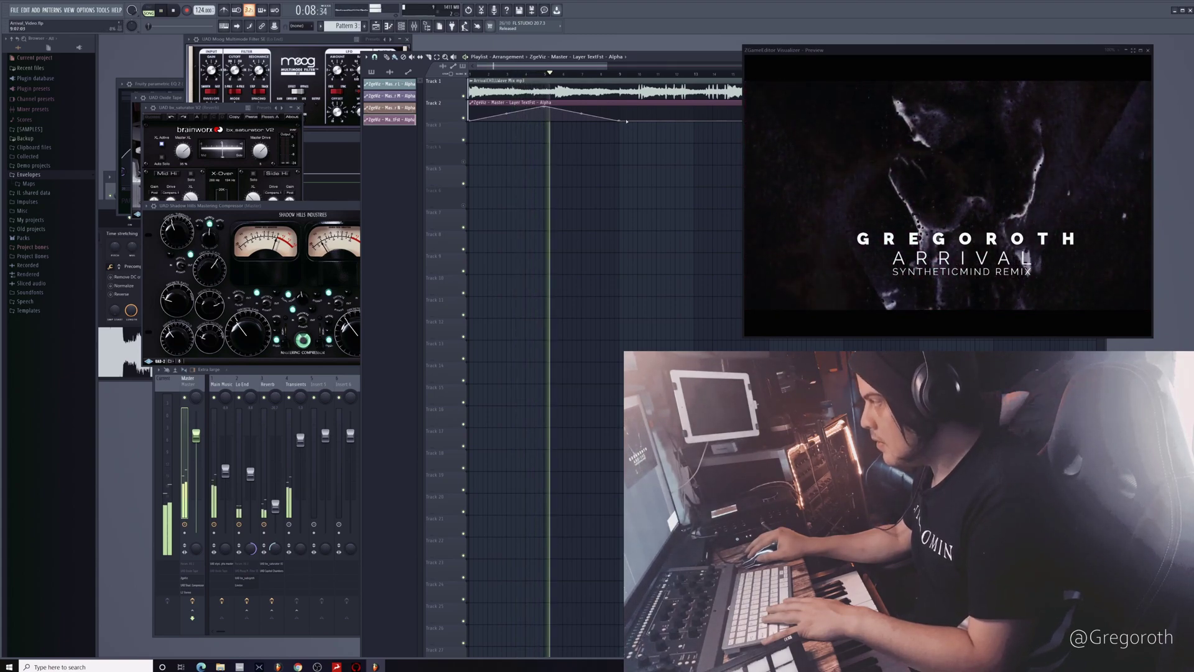
pyautogui.click(638, 108)
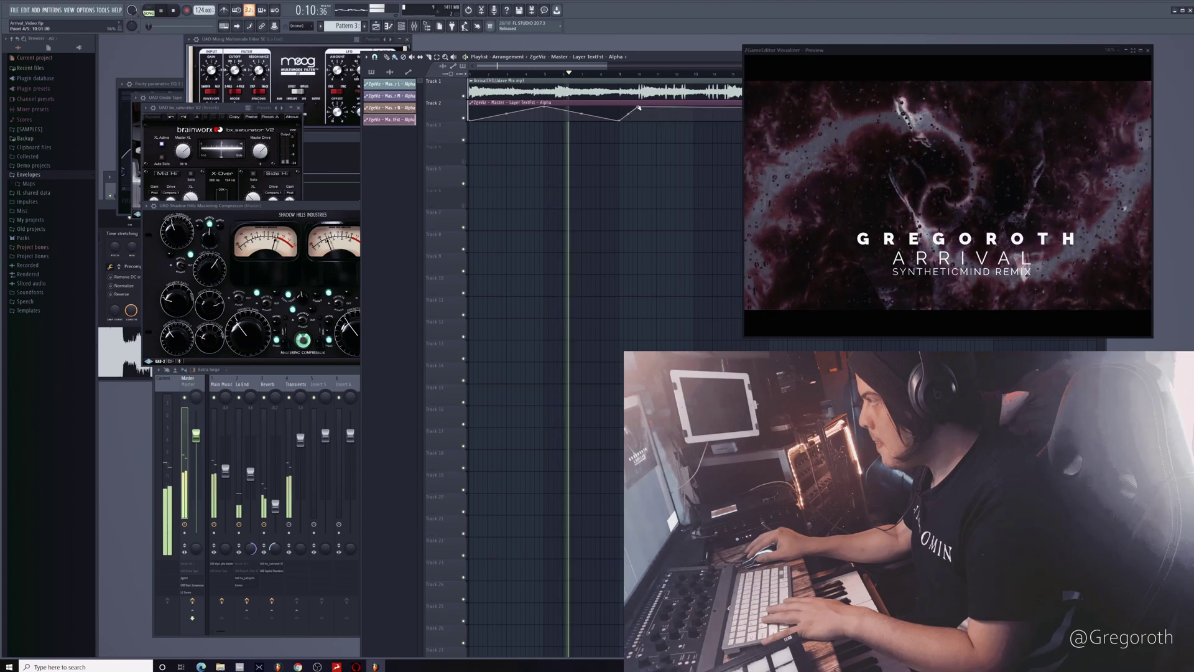